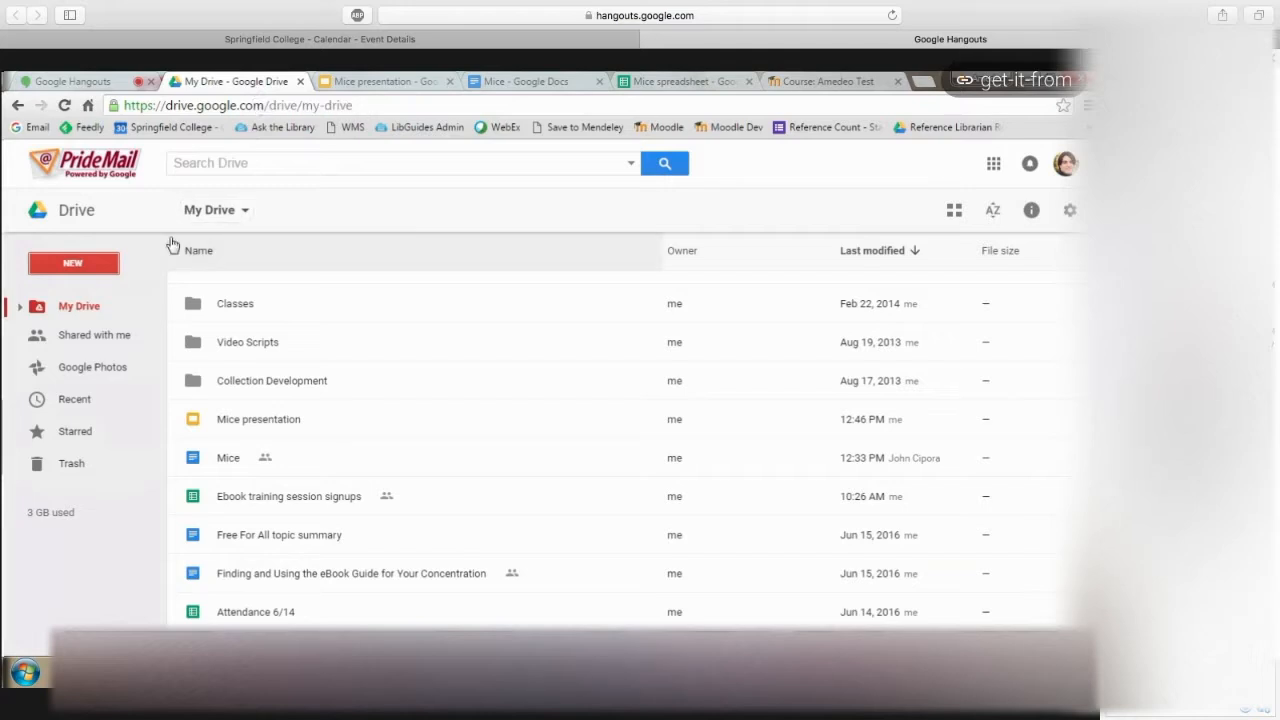
# Create a new blank Google Form from Google Drive.
pyautogui.click(95, 265)
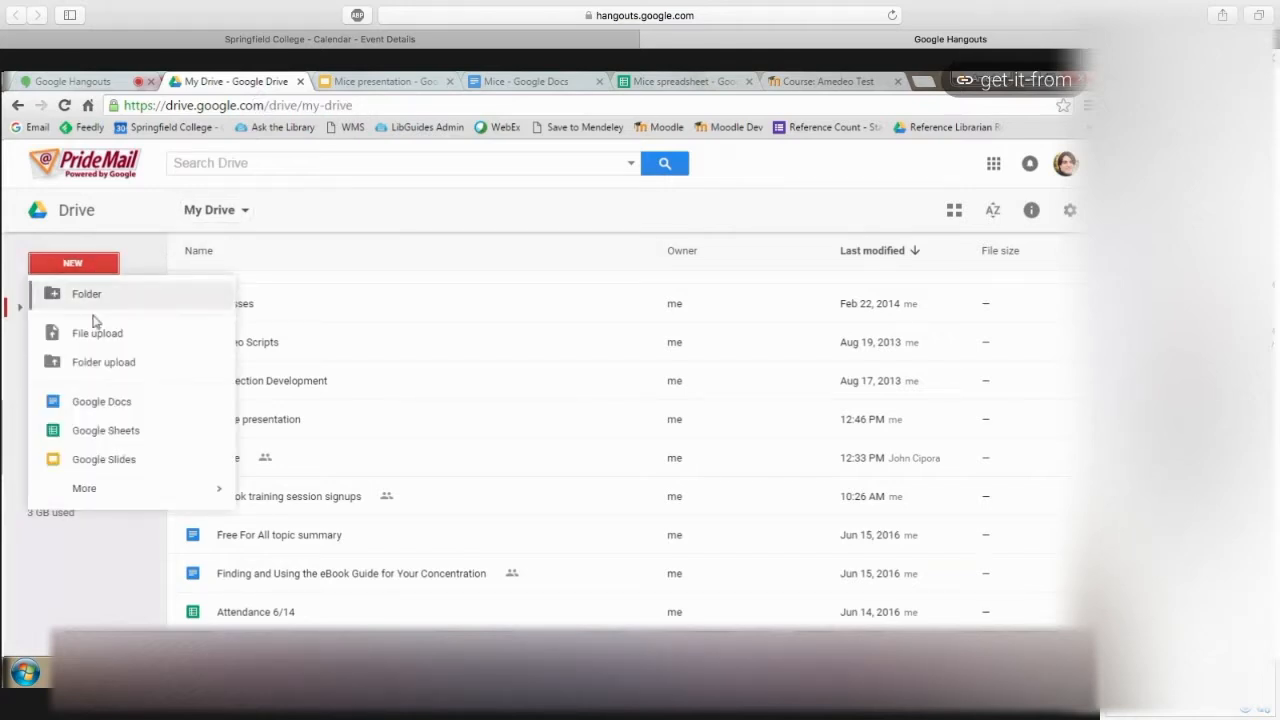
pyautogui.moveTo(155, 501)
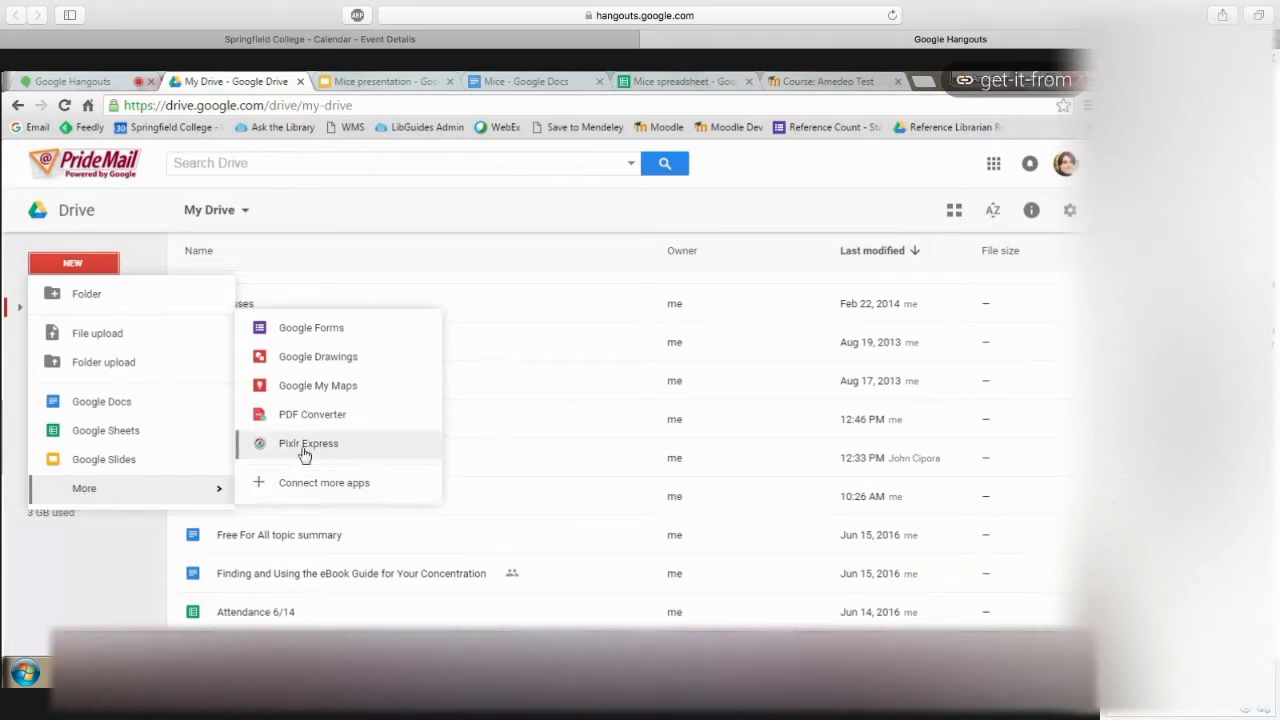
pyautogui.click(373, 333)
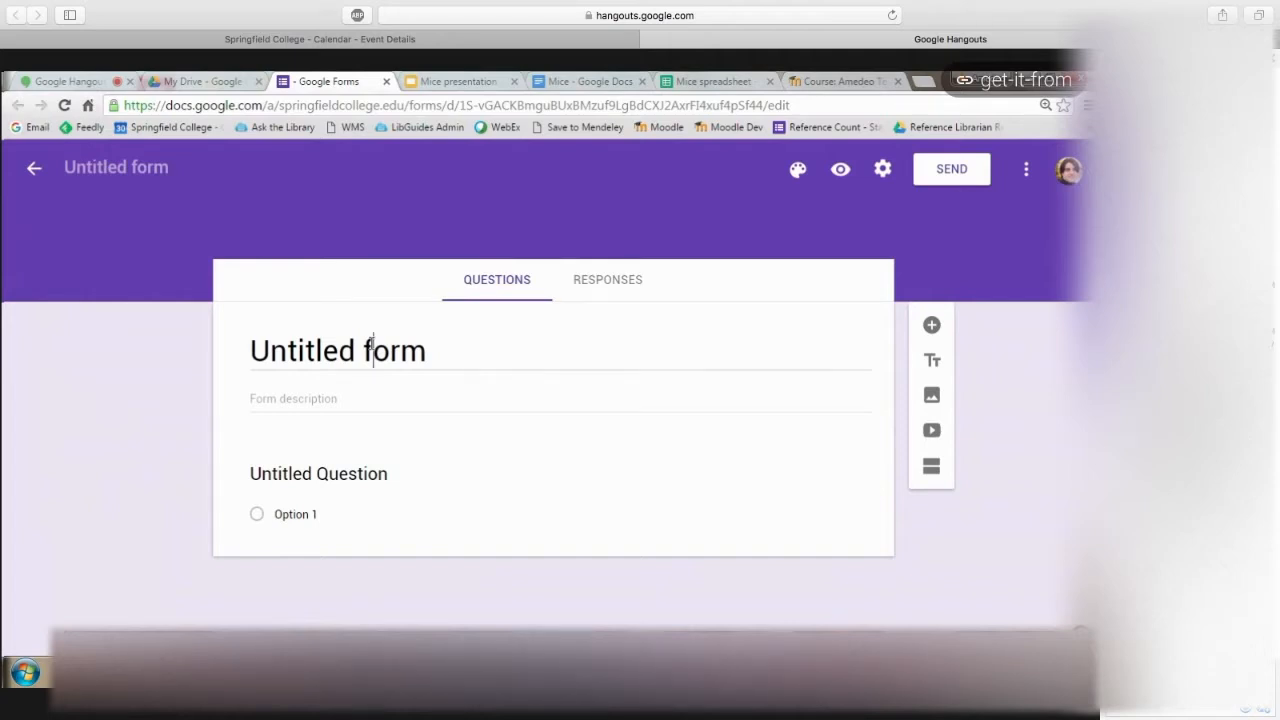
# Title the form "Mouse survey" and enter the form description "Fill this out".
pyautogui.moveTo(432, 347); pyautogui.dragTo(112, 343)
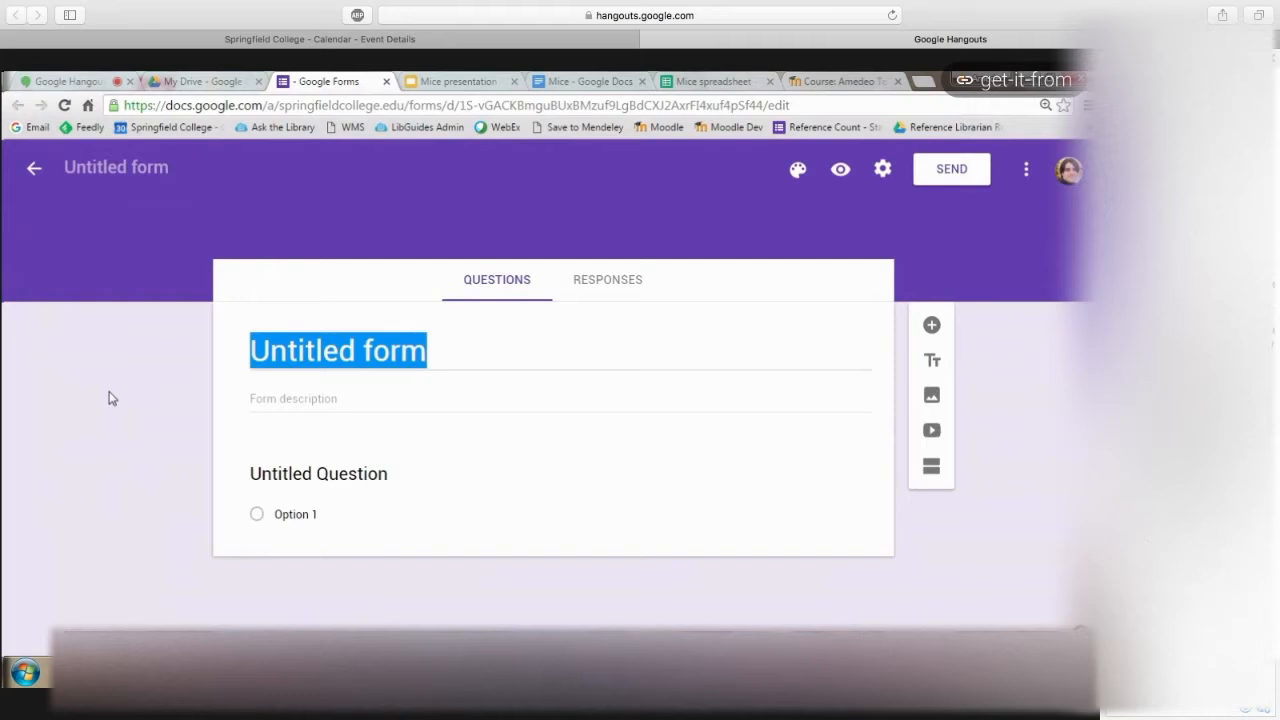
pyautogui.write('Mouse survey')
pyautogui.click(331, 398)
pyautogui.write('Fill this out')
pyautogui.click(183, 478)
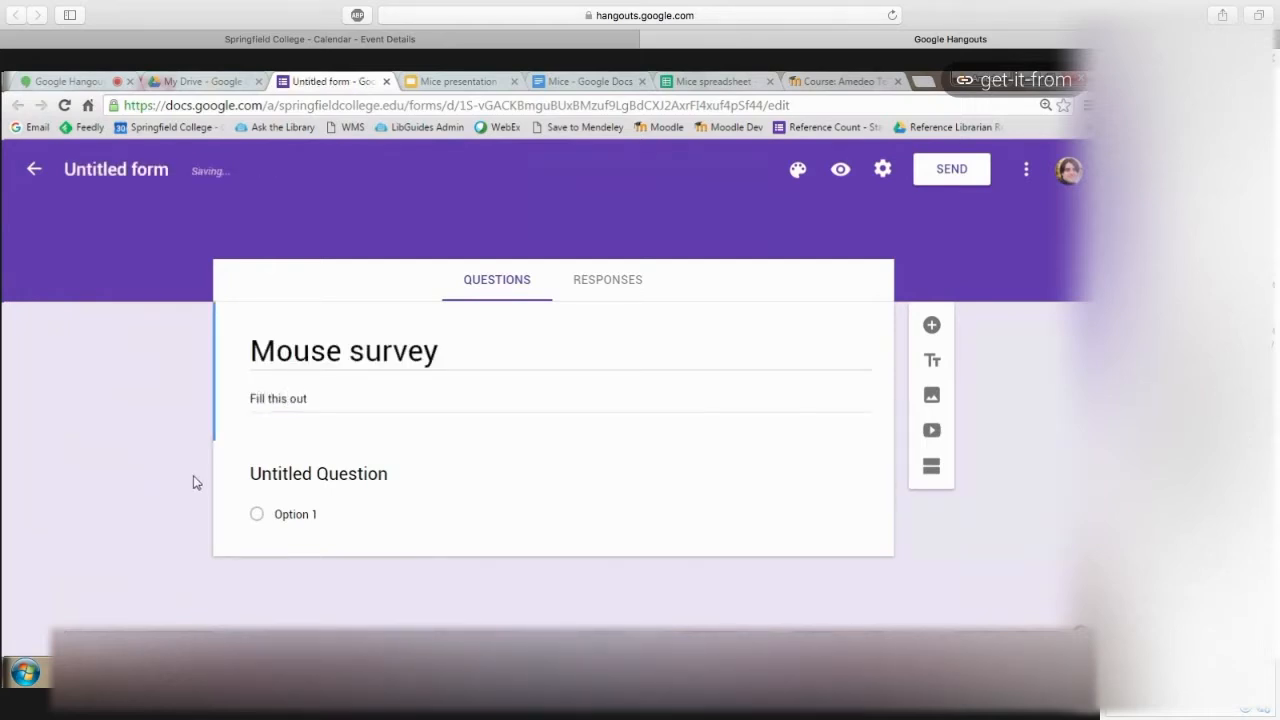
# Word the untitled multiple-choice question as "Are you afraid of mice?" with the answer options Yes, No and Other.
pyautogui.click(363, 475)
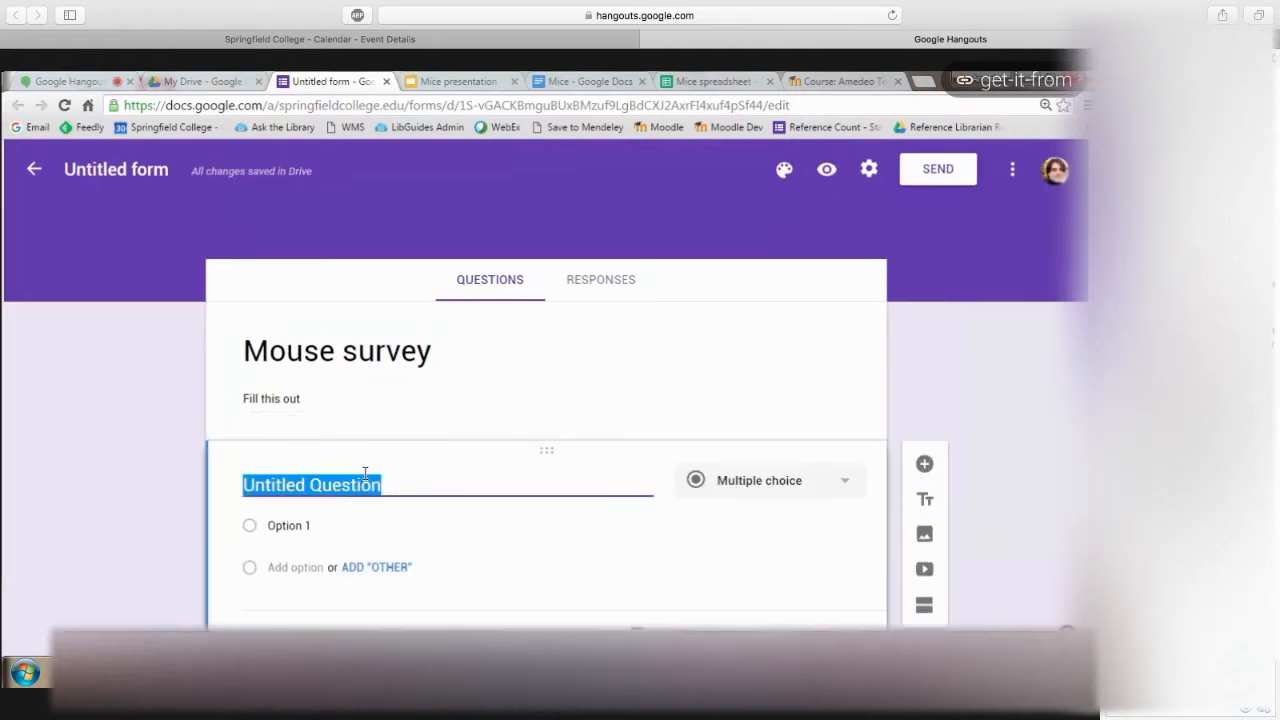
pyautogui.write('Are you afraid of mice?')
pyautogui.scroll(-1, 343, 448)
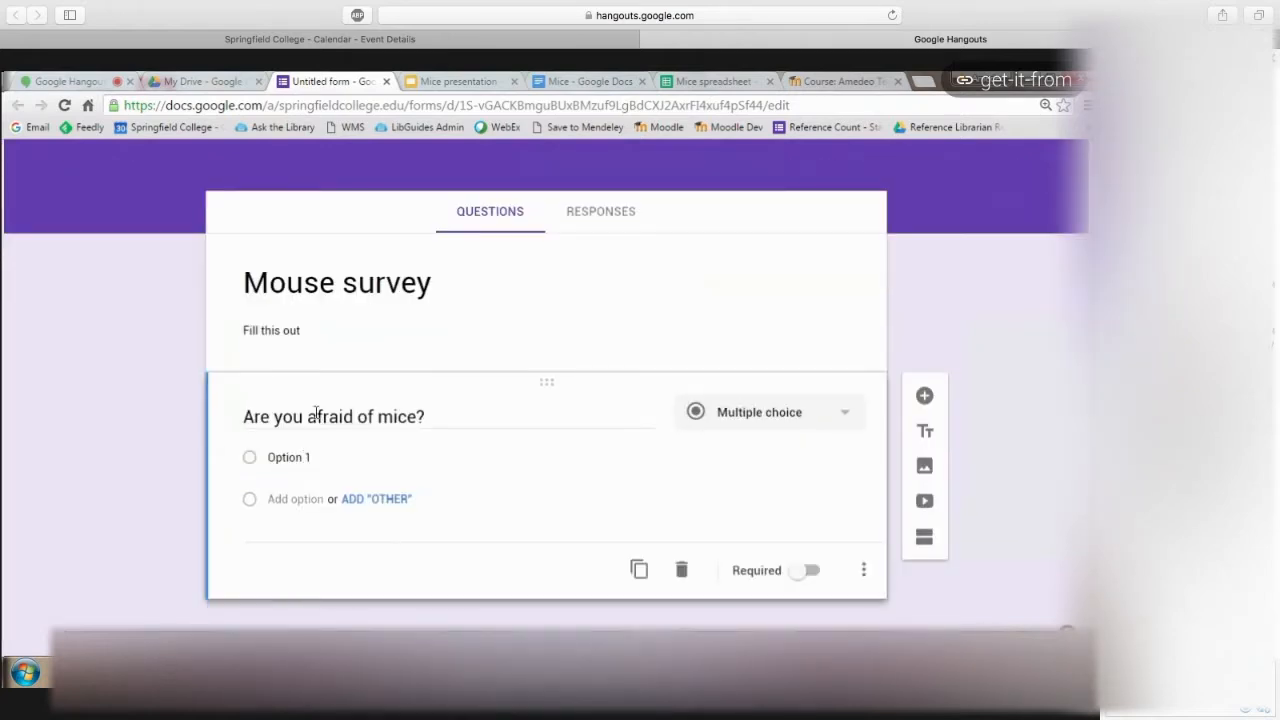
pyautogui.click(349, 458)
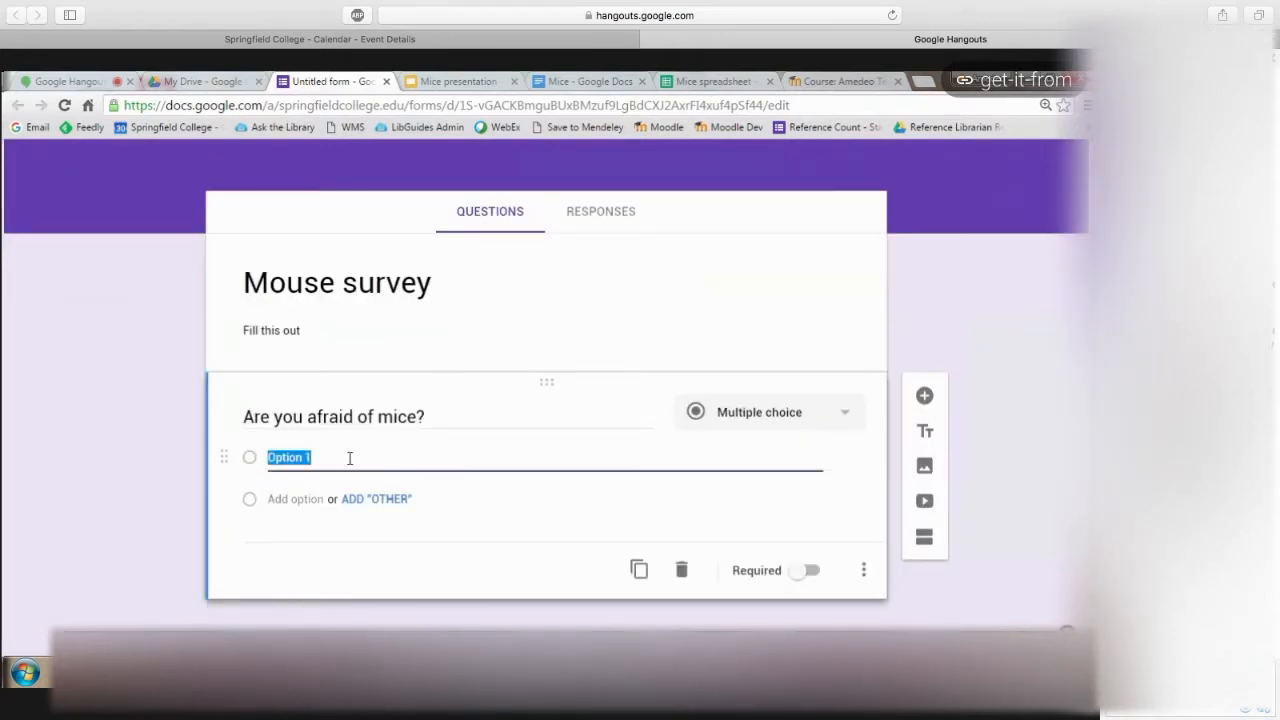
pyautogui.write('Yes')
pyautogui.click(290, 499)
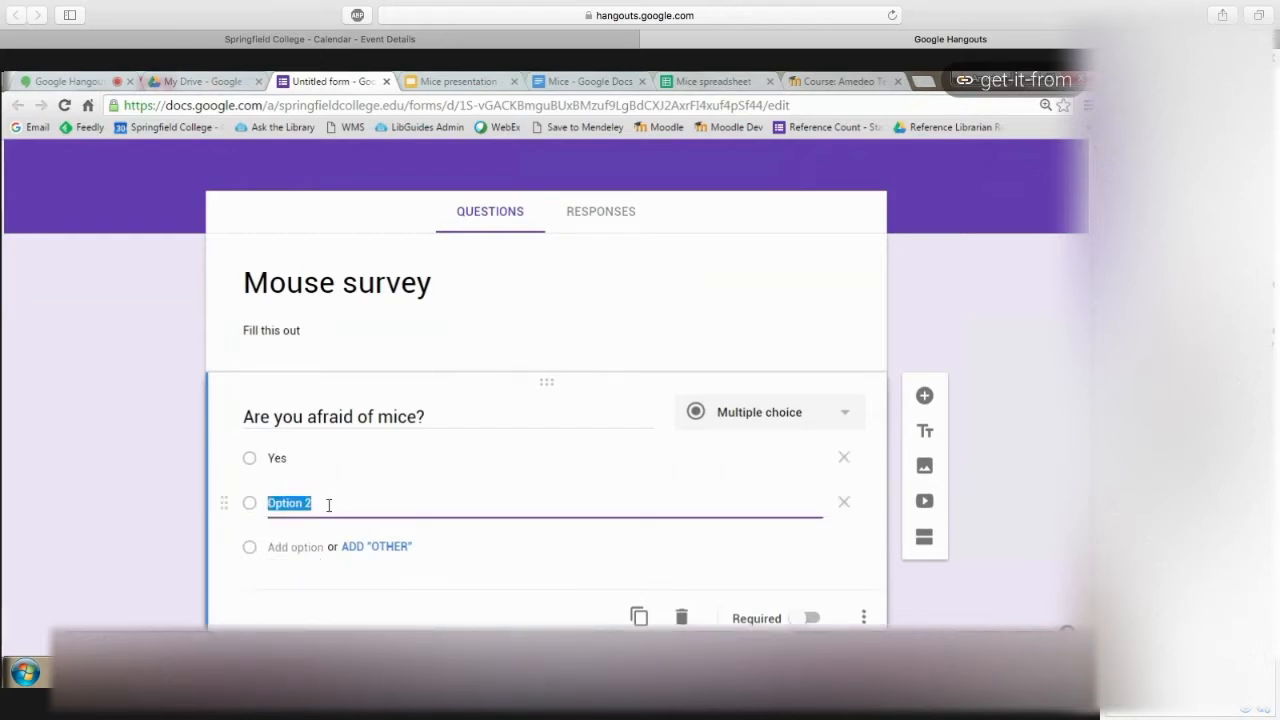
pyautogui.write('No')
pyautogui.click(390, 548)
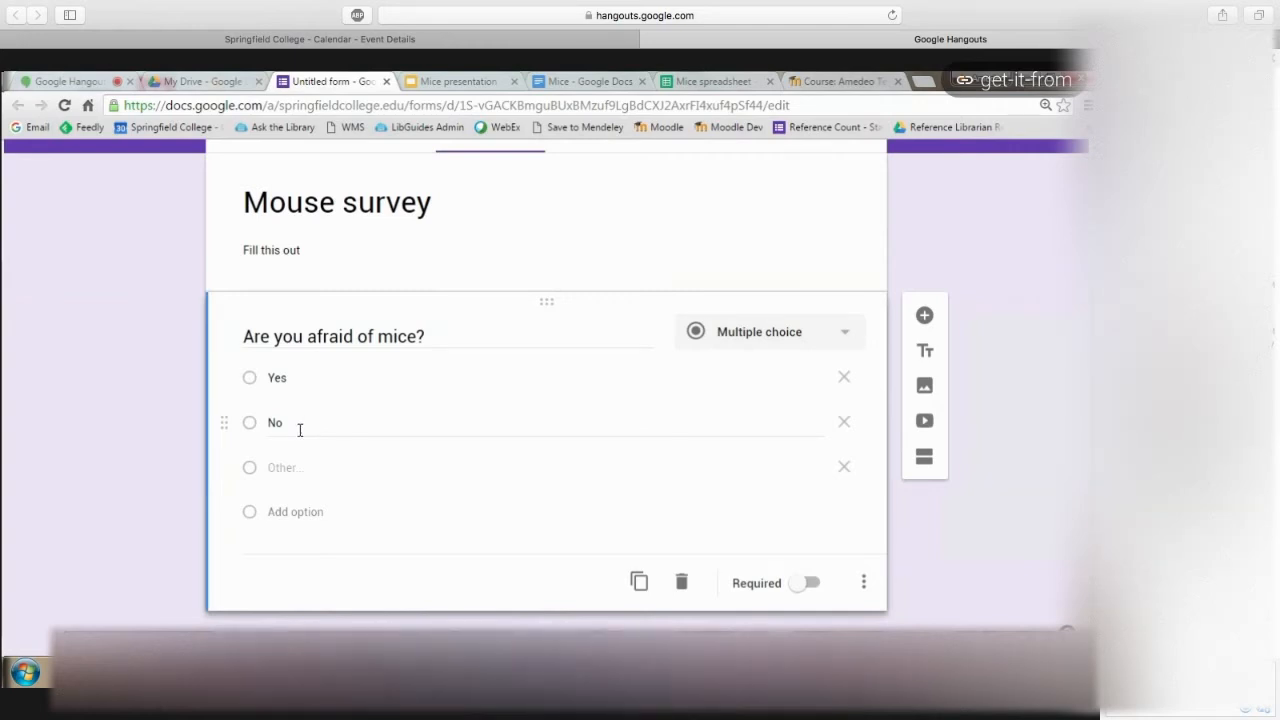
# Add a second question below the mice fear question and make it a linear scale.
pyautogui.scroll(-1, 300, 430)
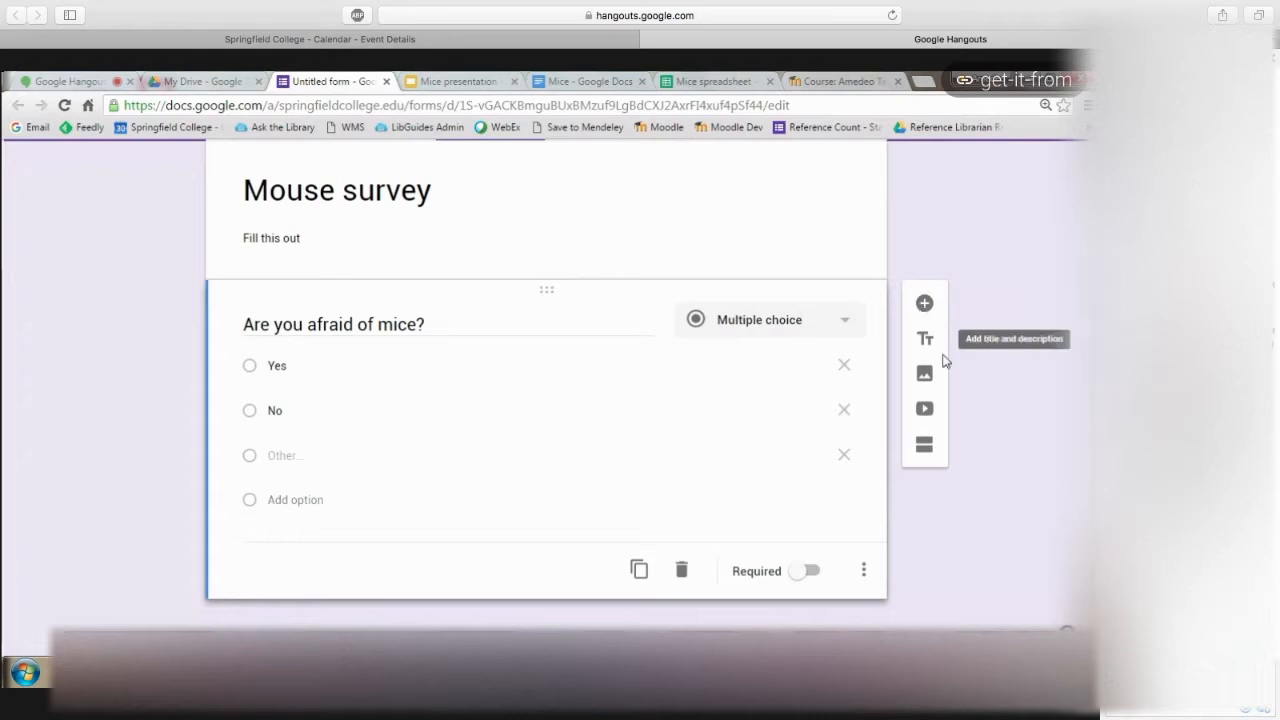
pyautogui.click(924, 306)
pyautogui.click(780, 434)
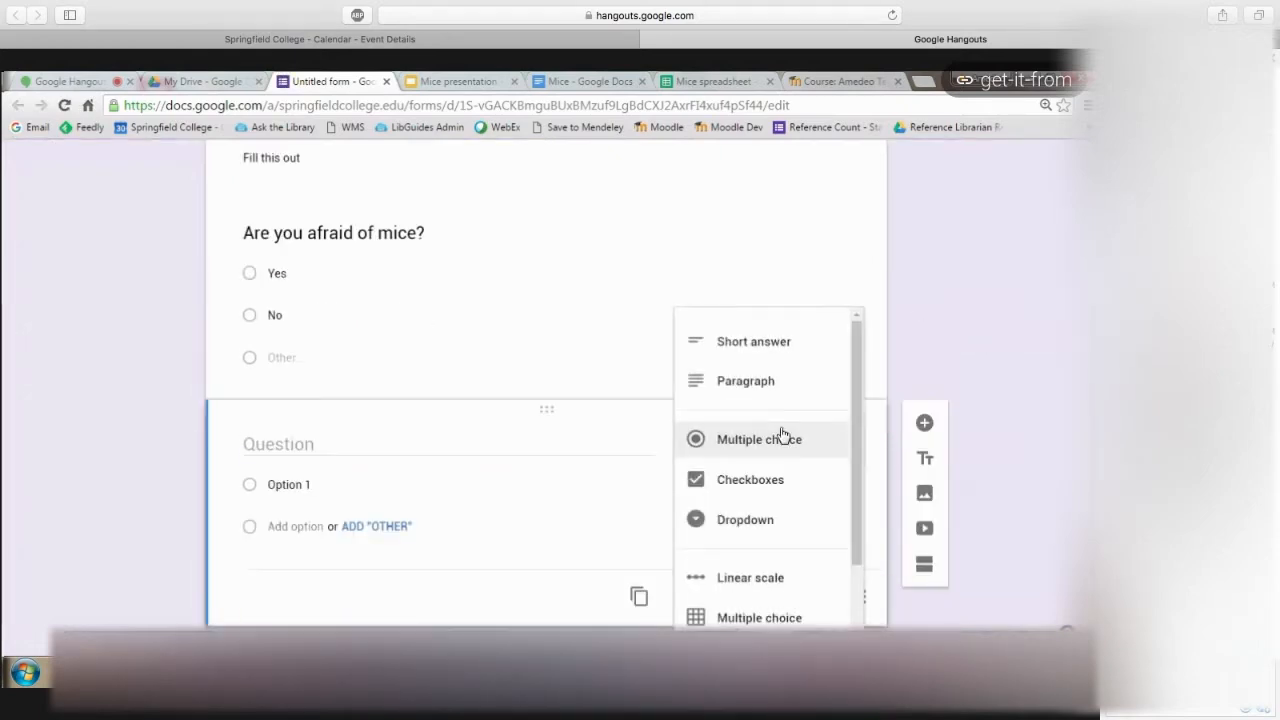
pyautogui.scroll(-1, 854, 418)
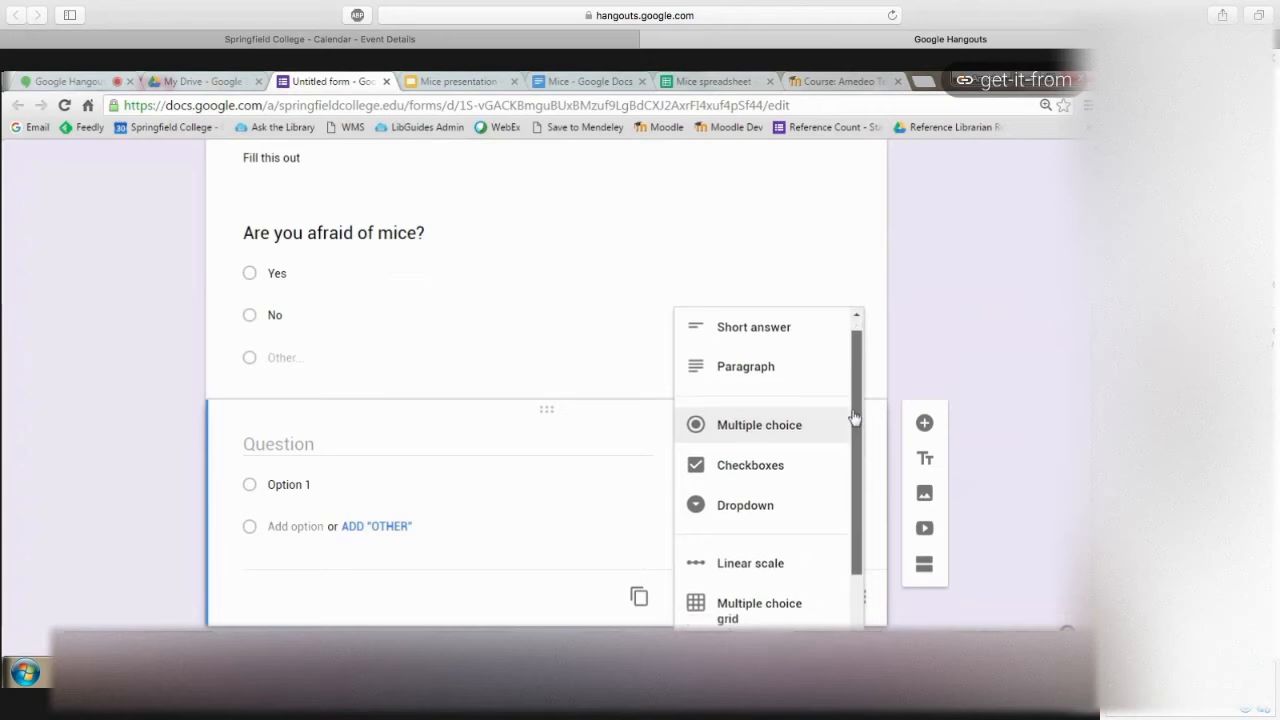
pyautogui.scroll(-3, 854, 418)
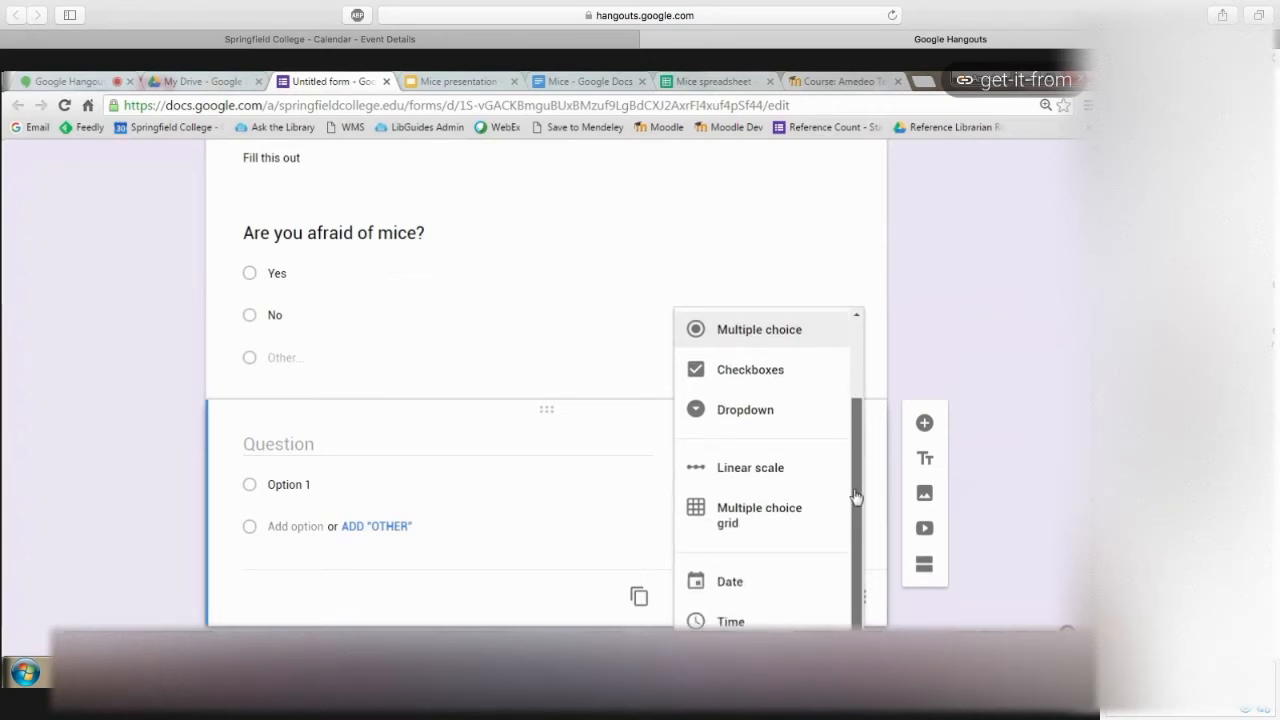
pyautogui.click(780, 470)
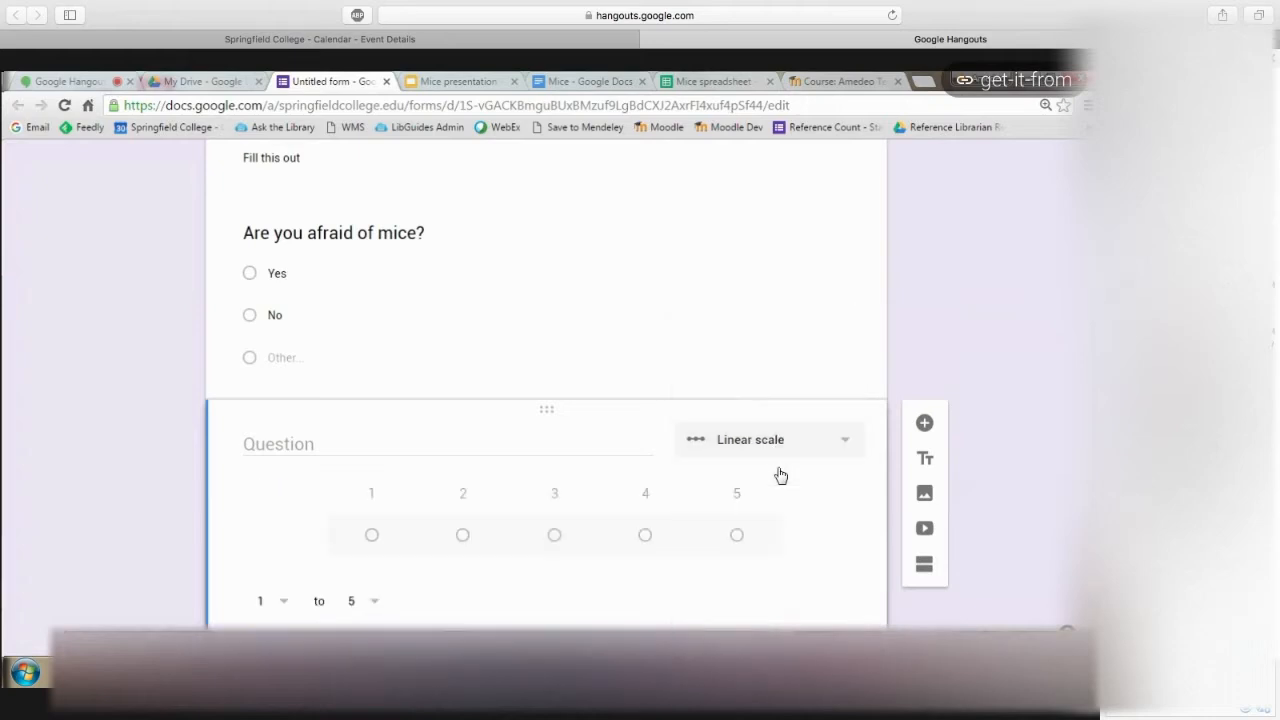
# Word the linear scale question as "How frightening do you find mice to be in comparison to nuclear war?".
pyautogui.click(349, 436)
pyautogui.write('How f')
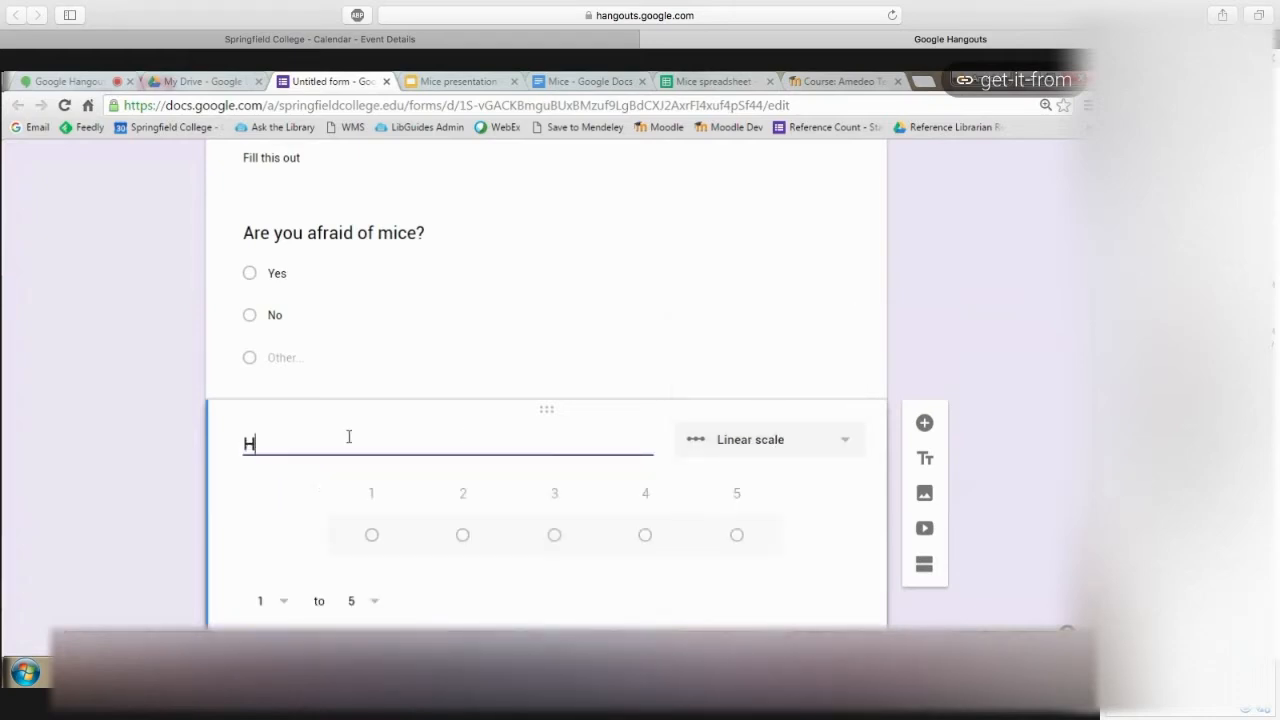
pyautogui.write('righten')
pyautogui.write('ing do you find mice to be in comparison to nuclear war?')
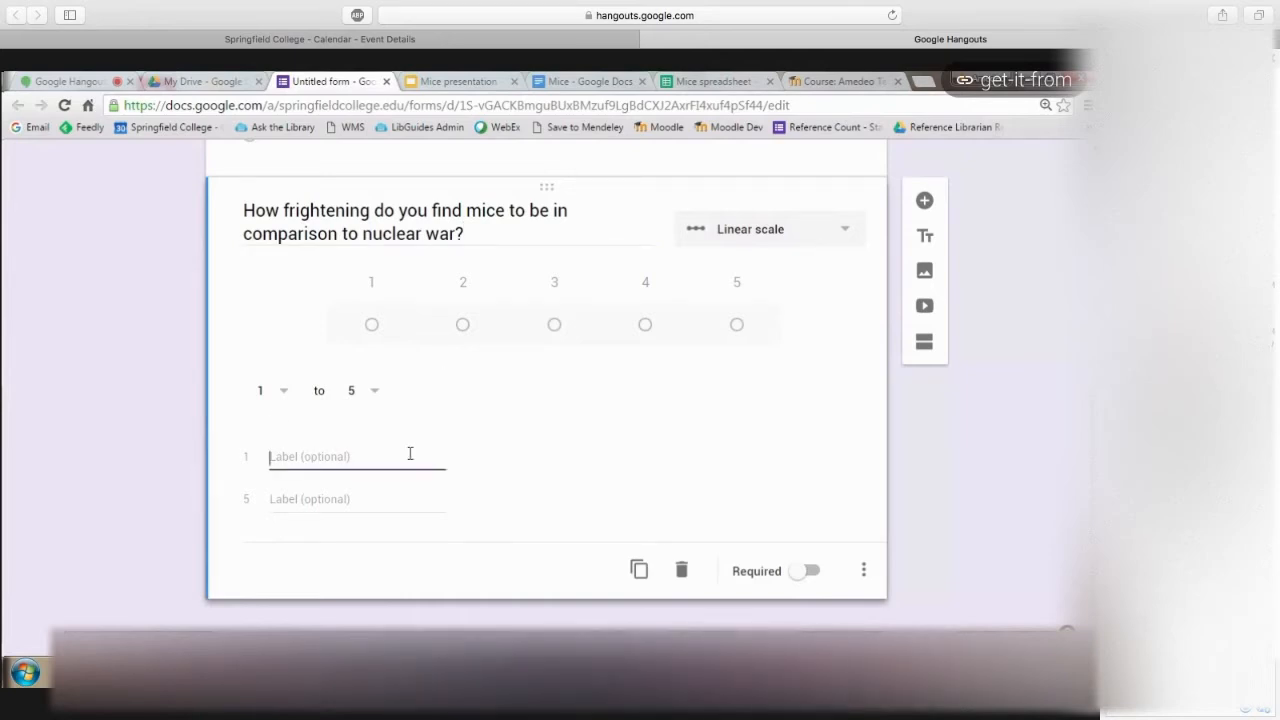
# Label the low end of the scale "Less frightening" and the high end "More frightening".
pyautogui.write('Less')
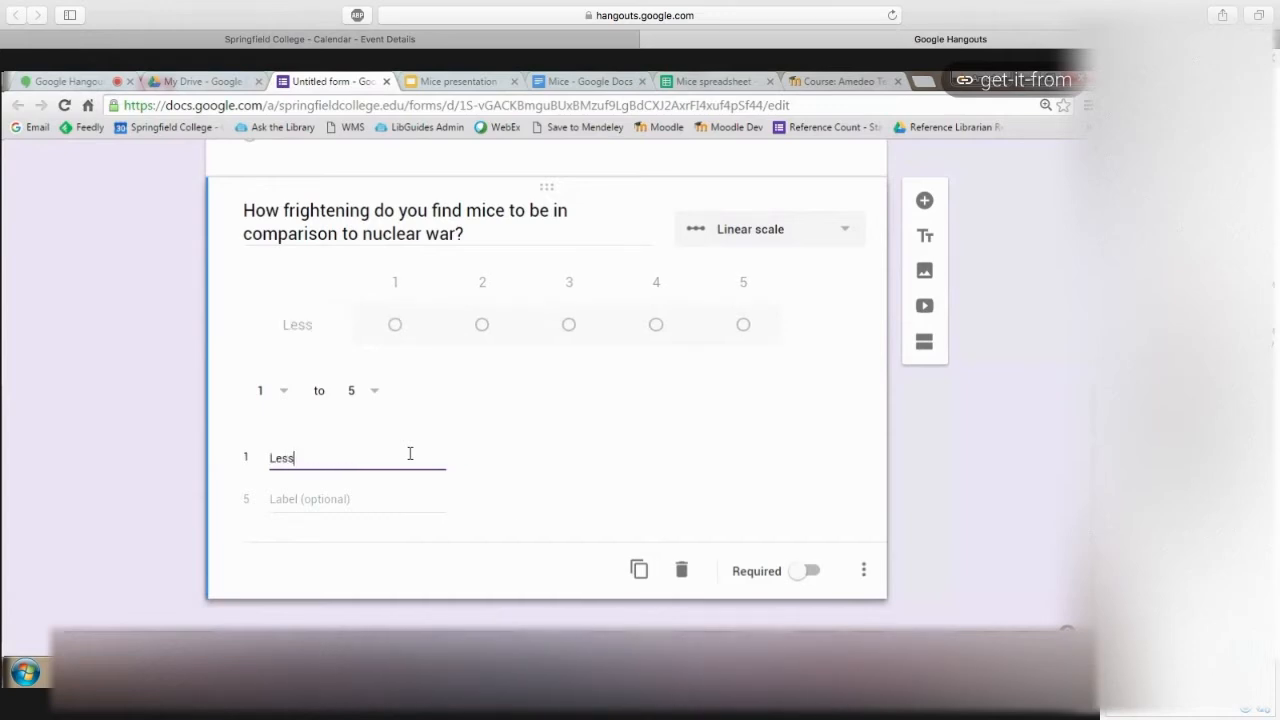
pyautogui.write(' frightening')
pyautogui.click(437, 503)
pyautogui.write('More frightening')
pyautogui.click(520, 534)
# Set the upper limit of the linear scale to 10.
pyautogui.scroll(2, 520, 534)
pyautogui.scroll(-1, 520, 534)
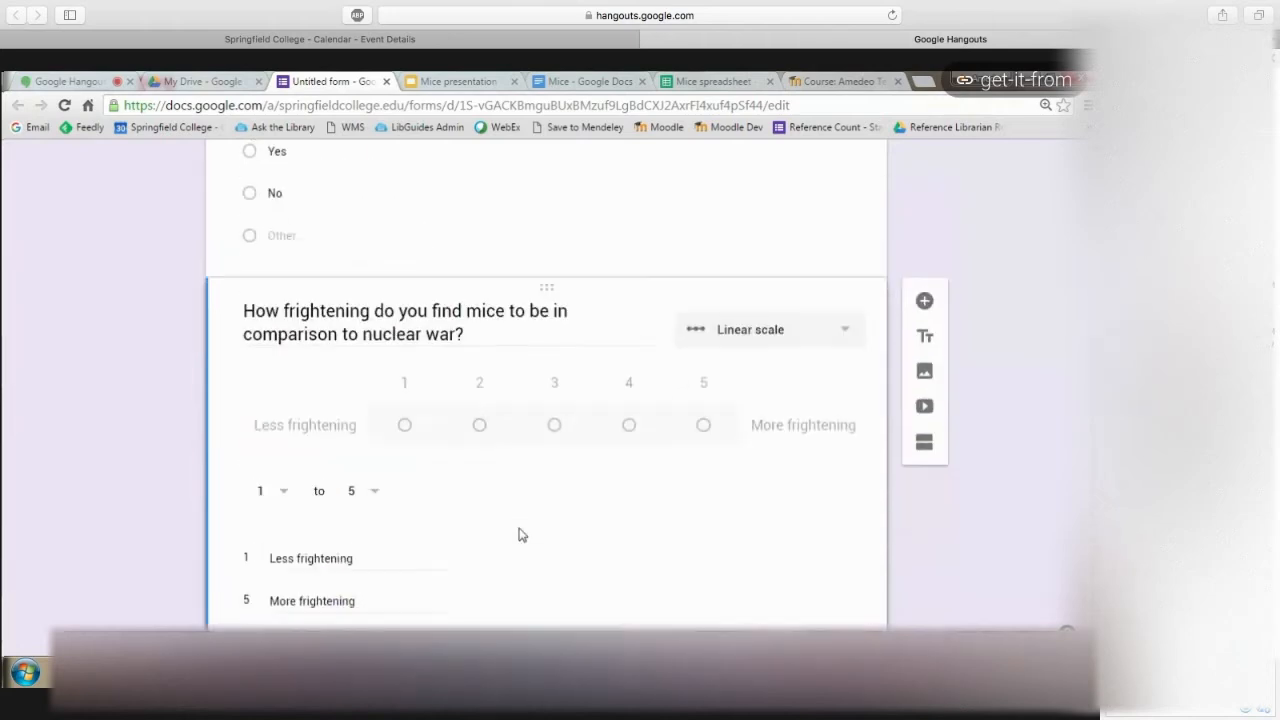
pyautogui.click(370, 479)
pyautogui.scroll(-2, 369, 478)
pyautogui.scroll(-1, 374, 600)
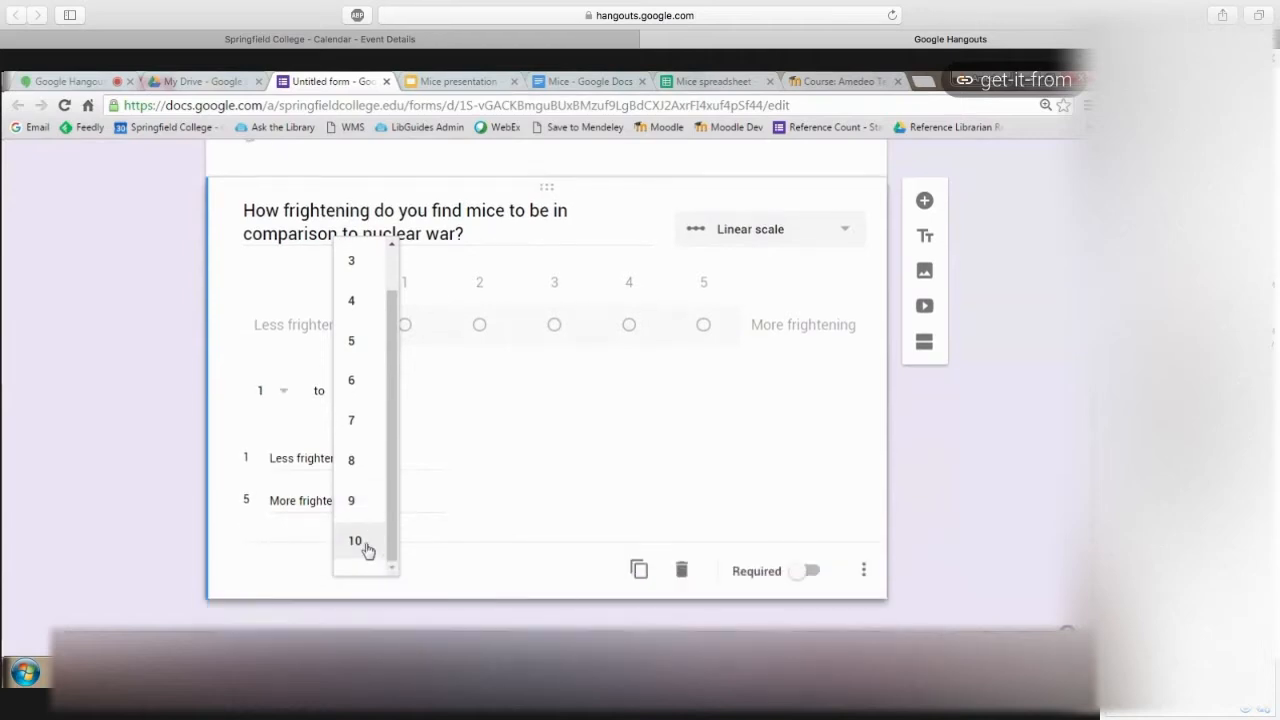
pyautogui.click(360, 540)
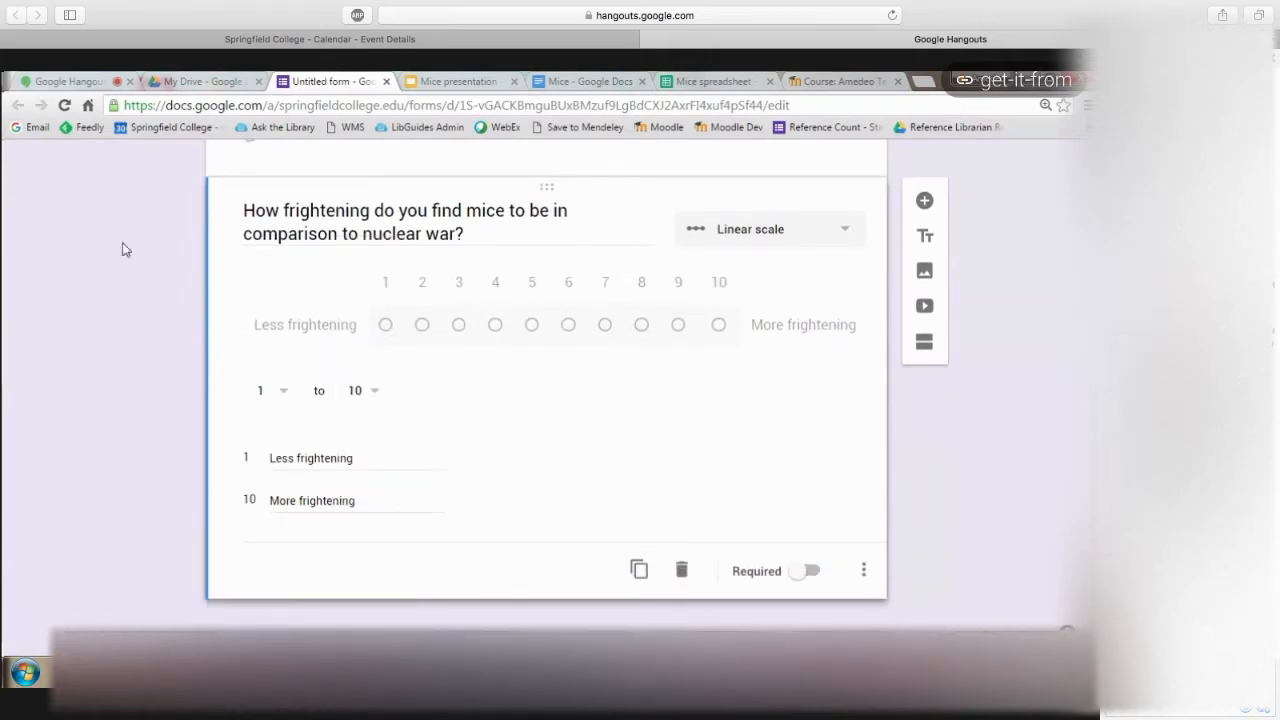
# Add a third question below the linear scale and set its answer type to Date.
pyautogui.scroll(3, 811, 434)
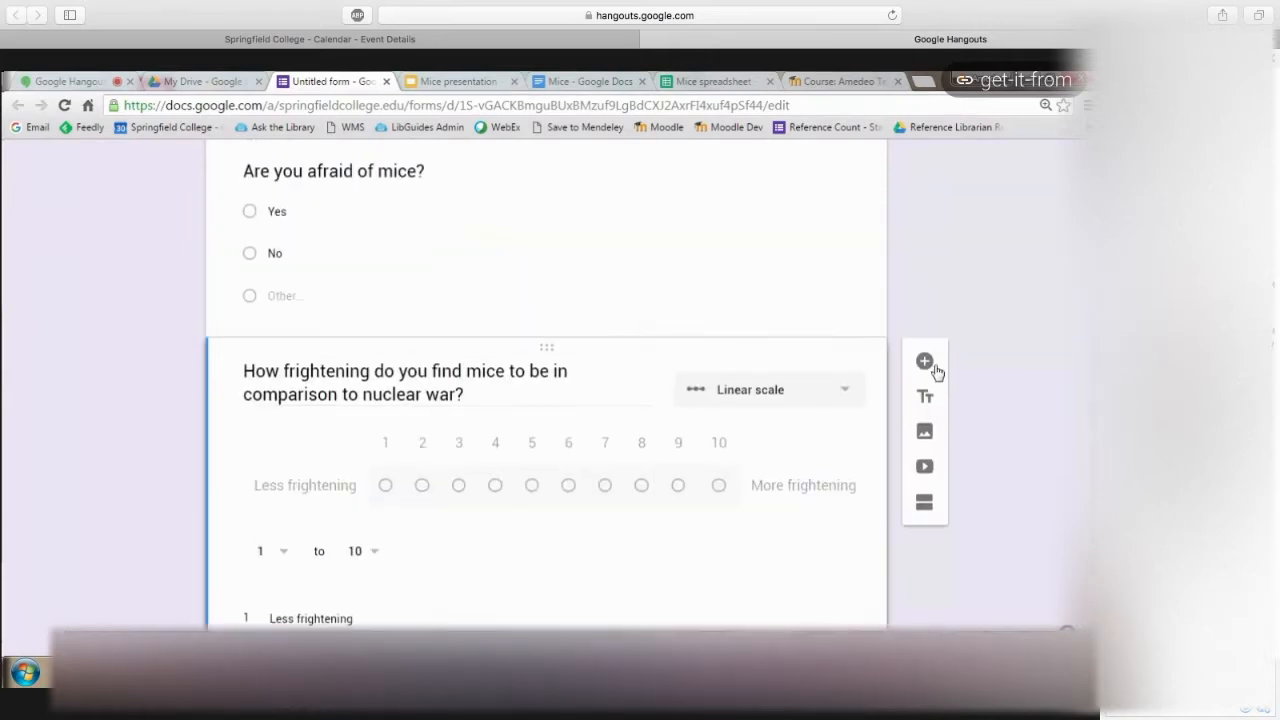
pyautogui.click(925, 365)
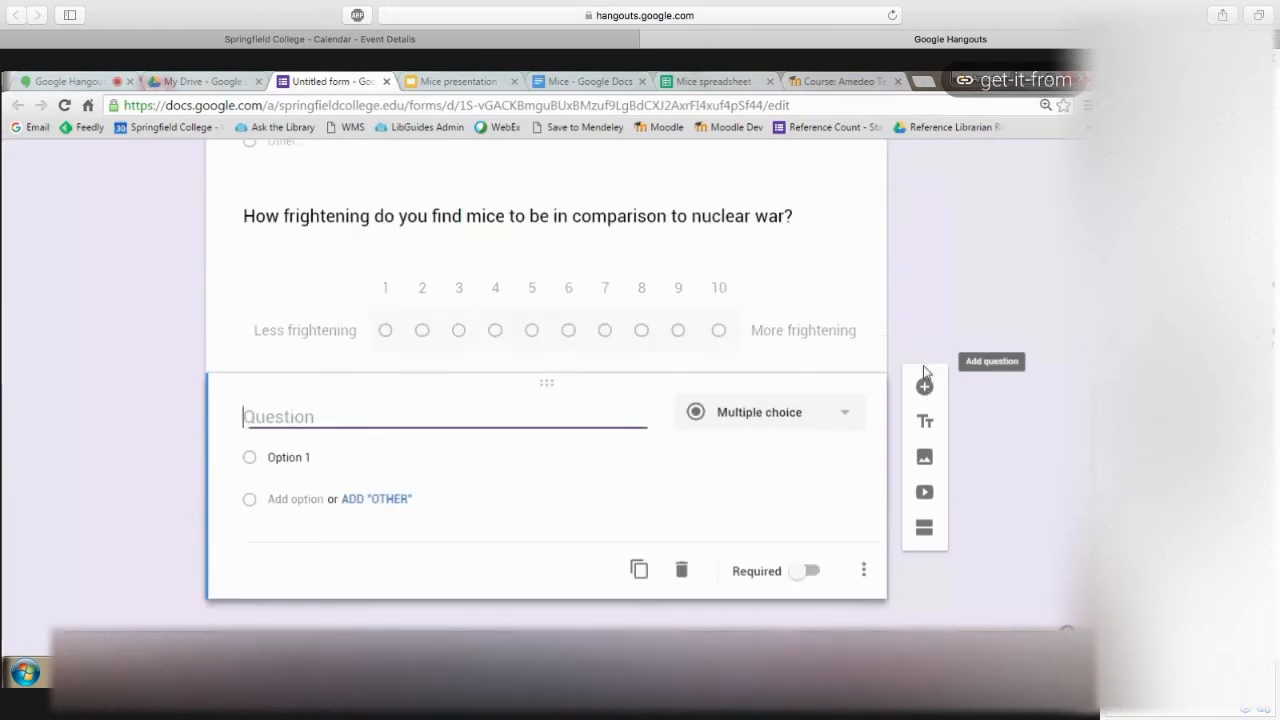
pyautogui.click(808, 427)
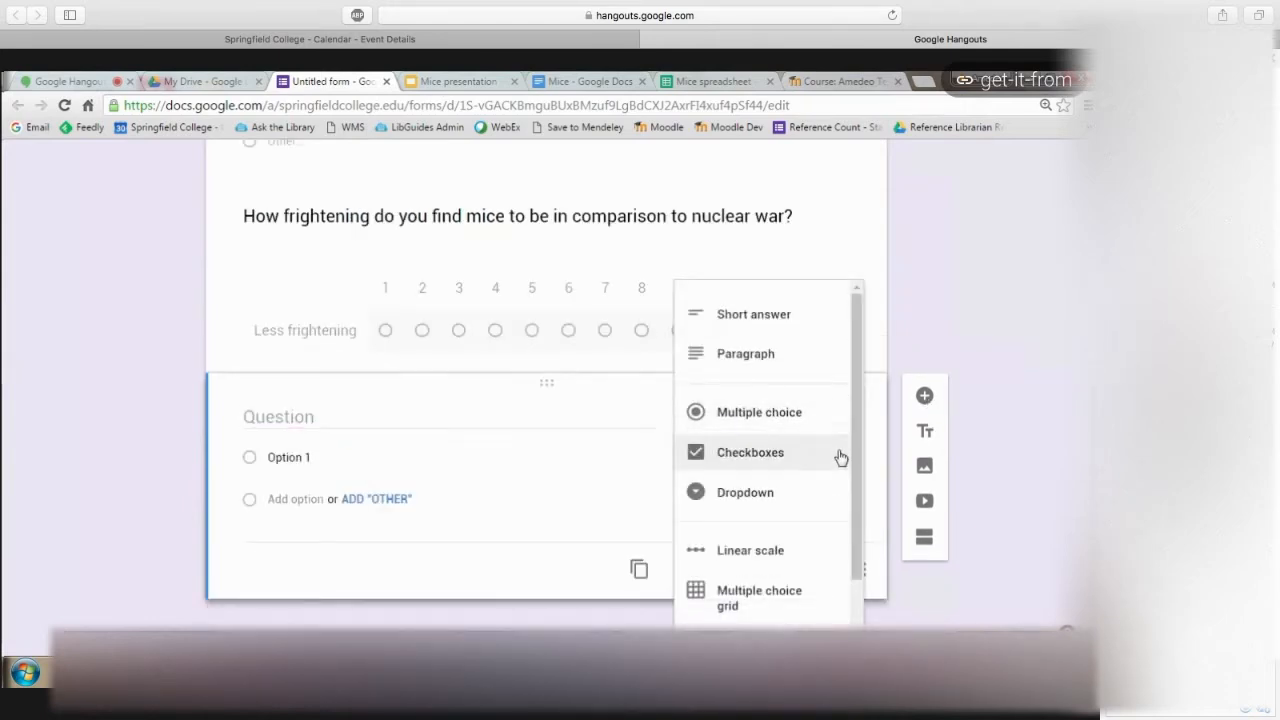
pyautogui.scroll(-1, 837, 457)
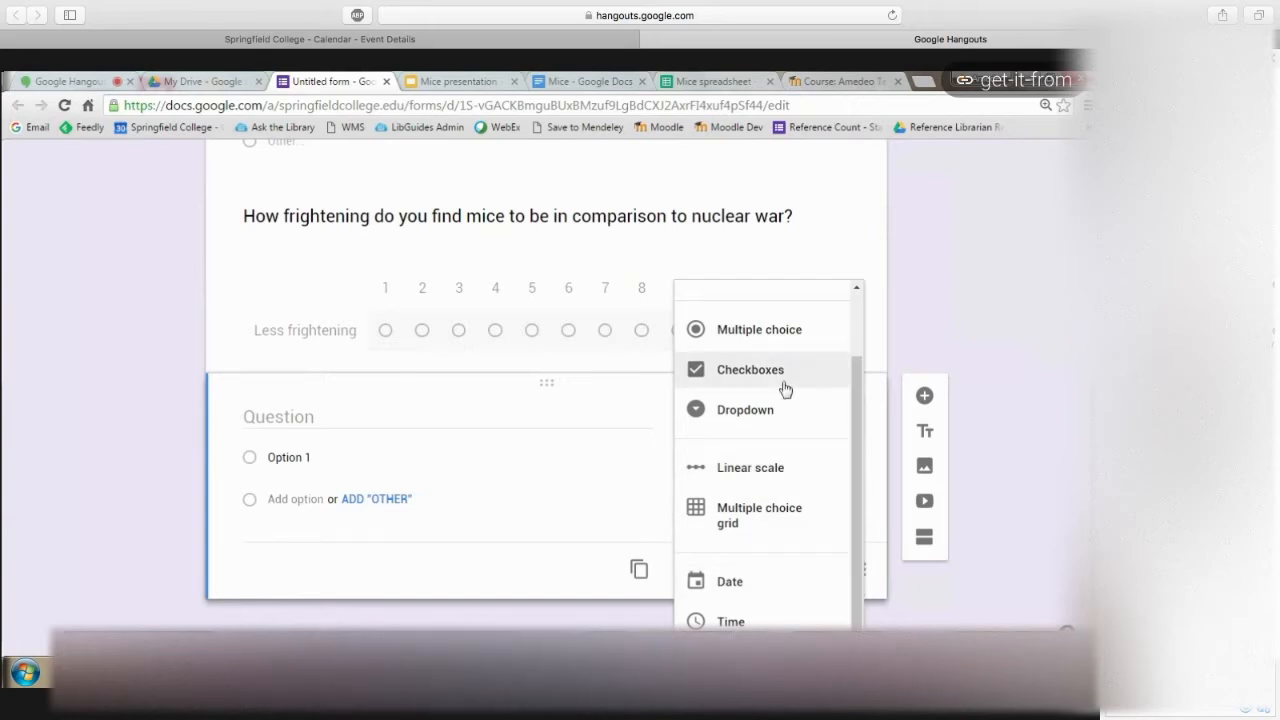
pyautogui.scroll(3, 786, 388)
pyautogui.scroll(-3, 786, 388)
pyautogui.click(814, 590)
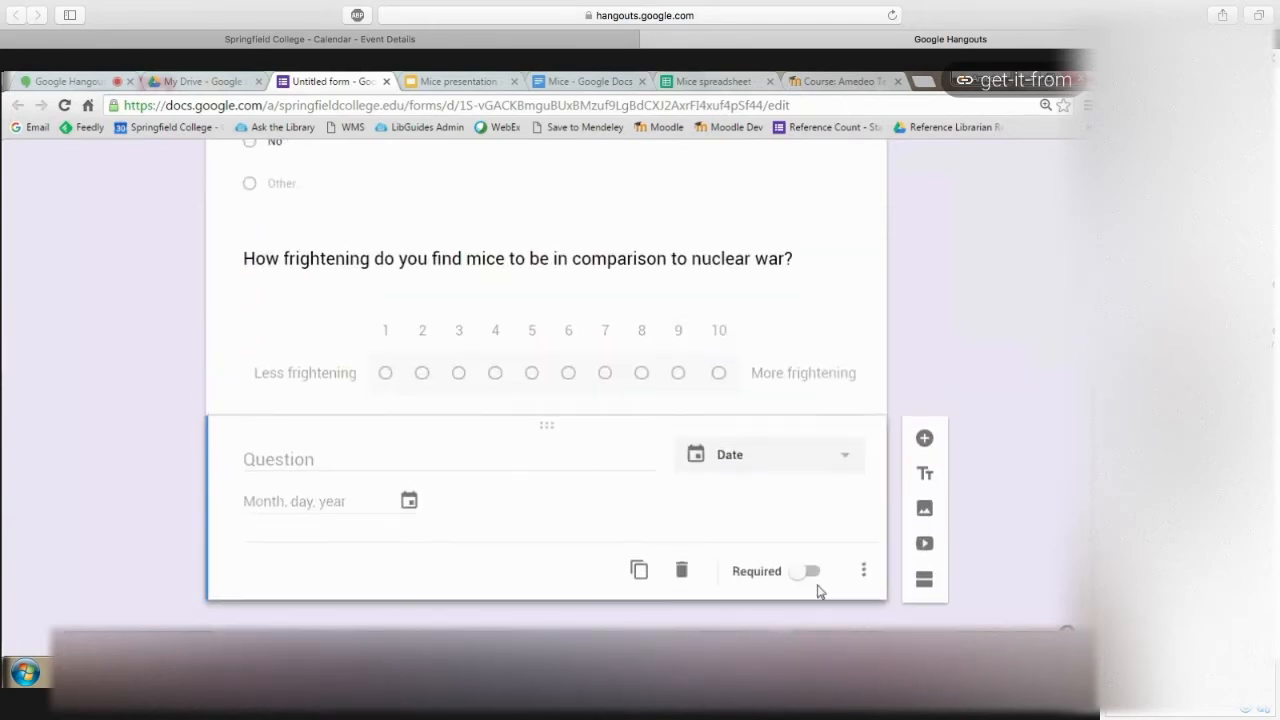
# Word the date question as "When would you like to receive training on handling mice?".
pyautogui.click(320, 459)
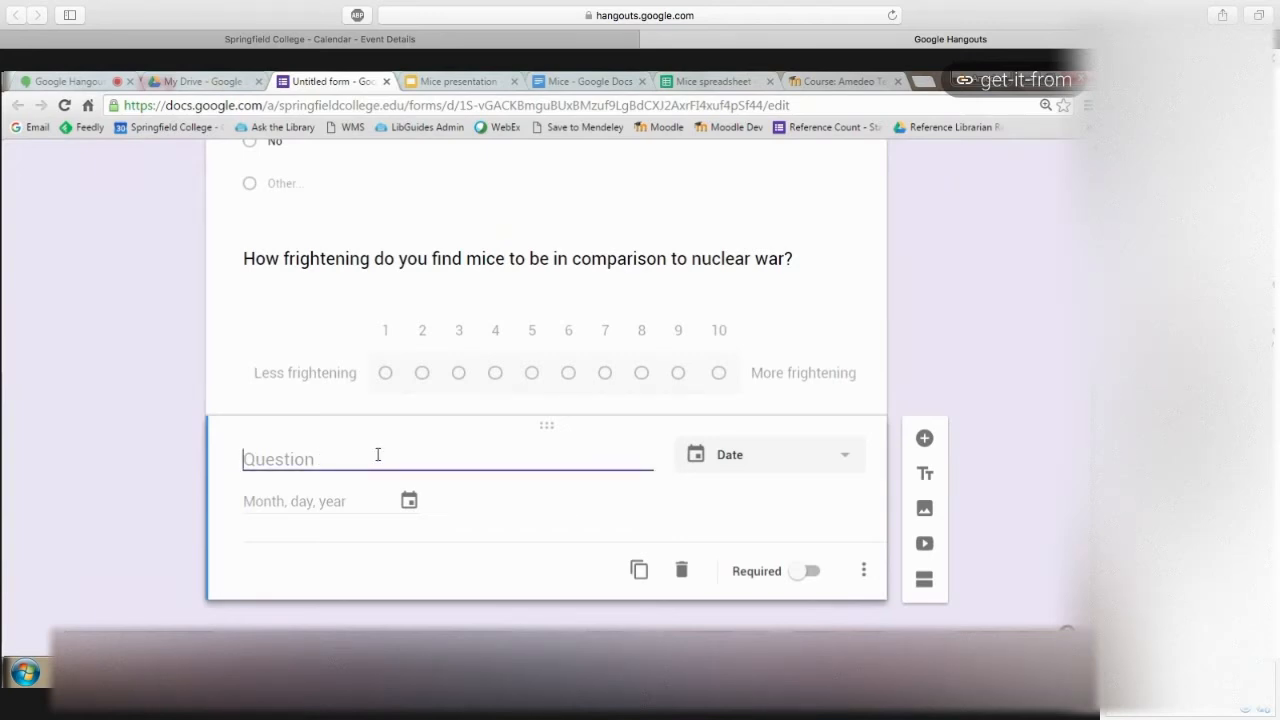
pyautogui.write('When would you like to receive training on handling mice?')
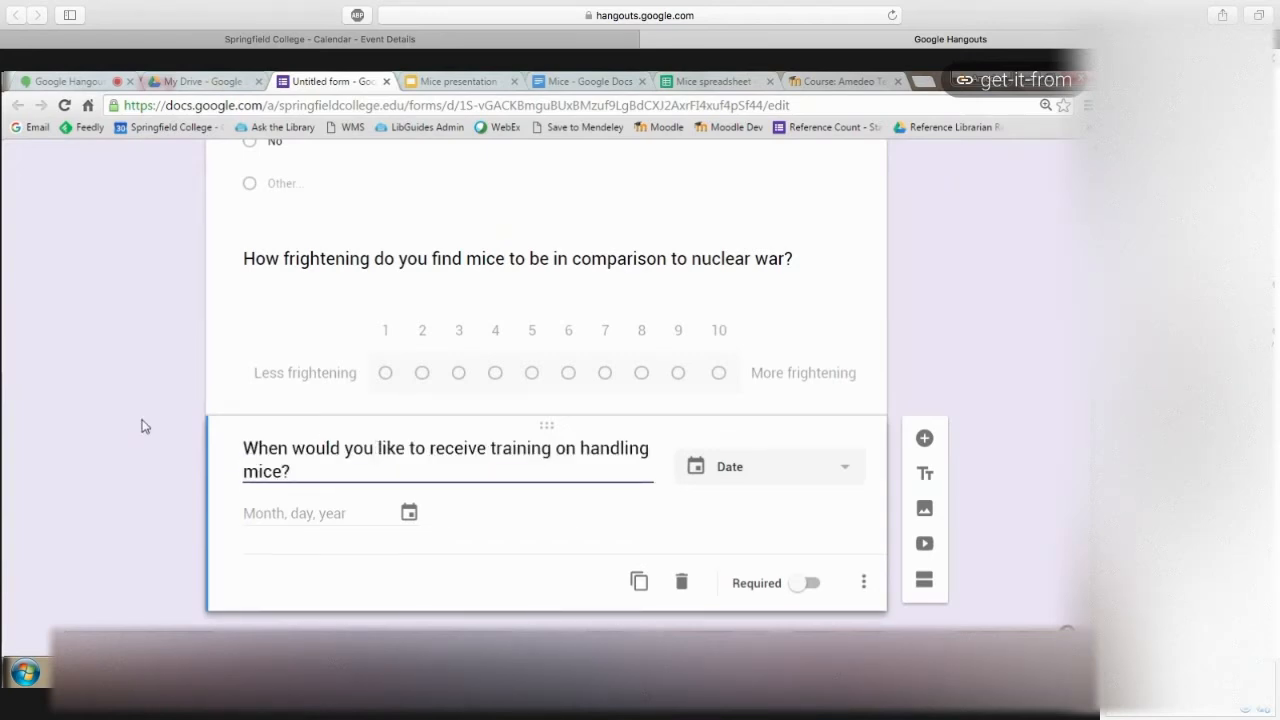
pyautogui.scroll(-1, 712, 501)
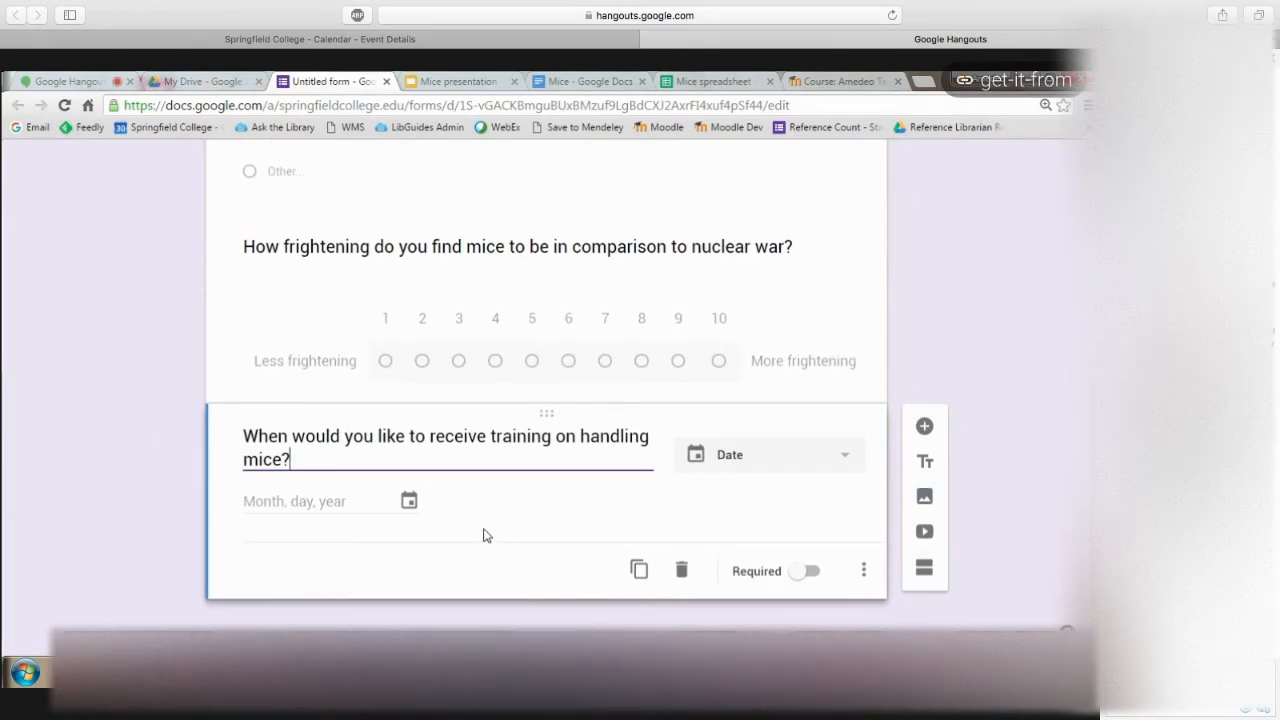
pyautogui.click(320, 507)
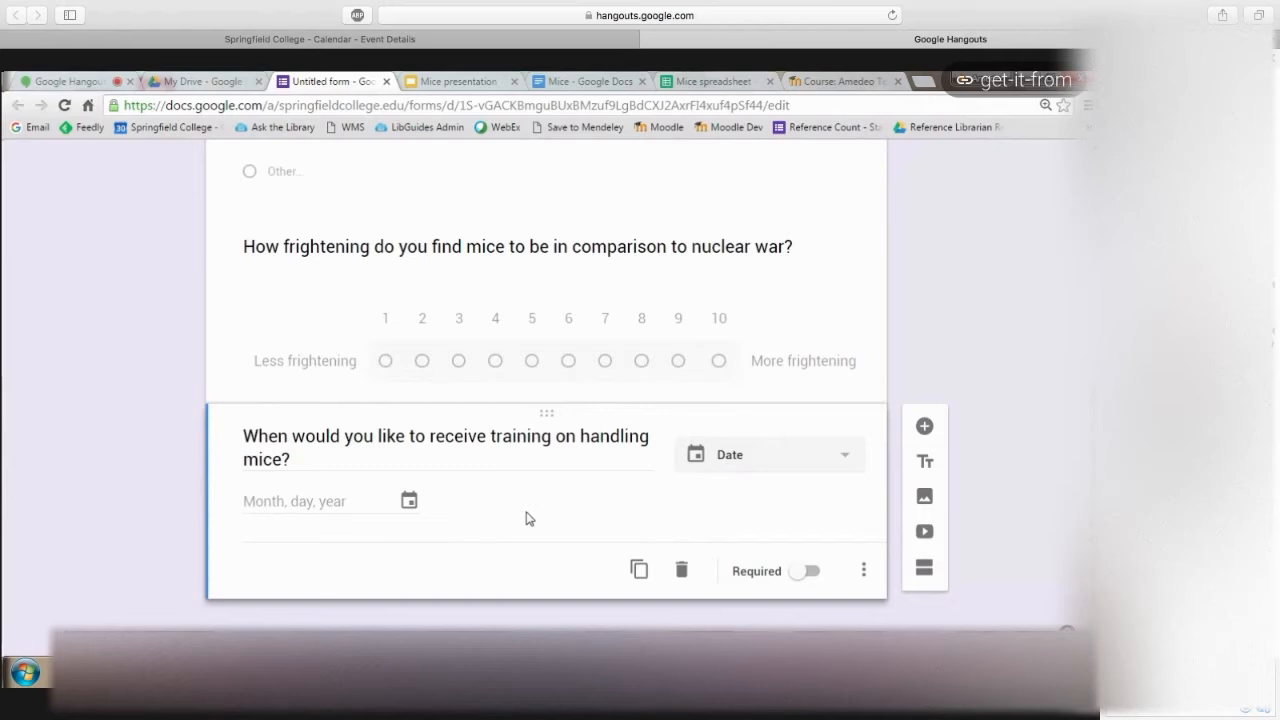
# Add a paragraph question at the end of the form worded "Watch this video and share your response.".
pyautogui.click(925, 428)
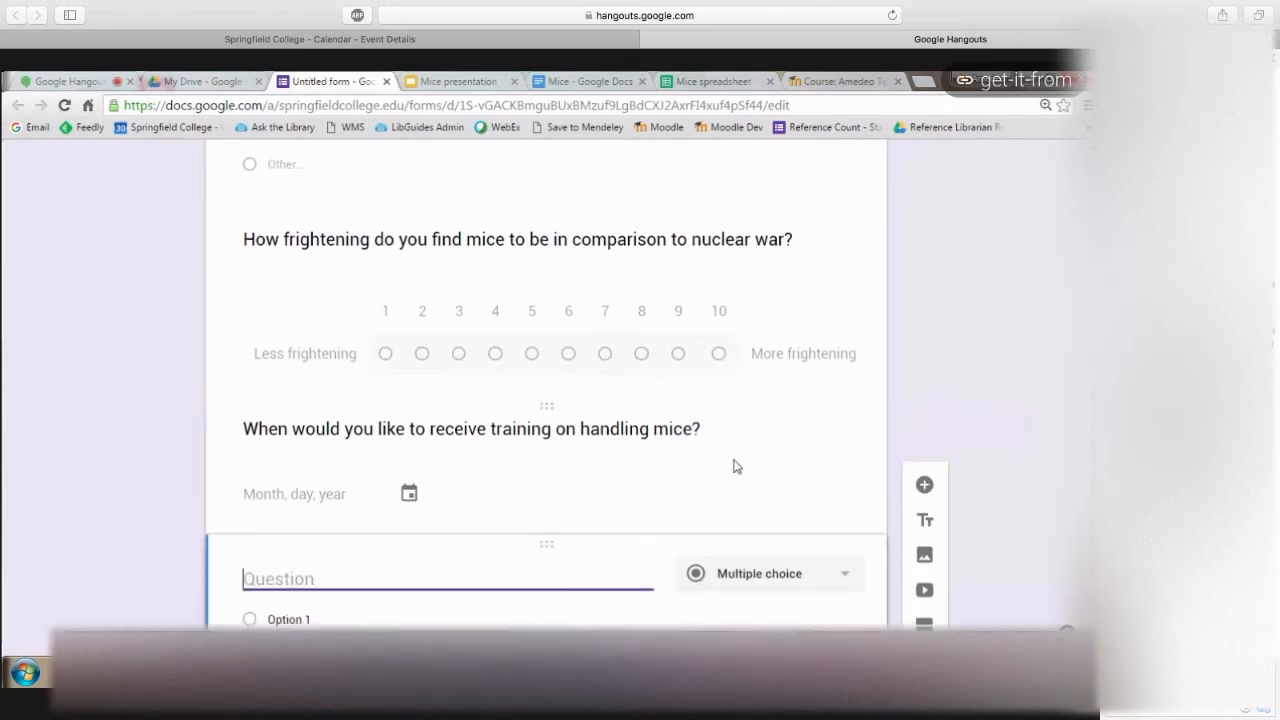
pyautogui.click(763, 424)
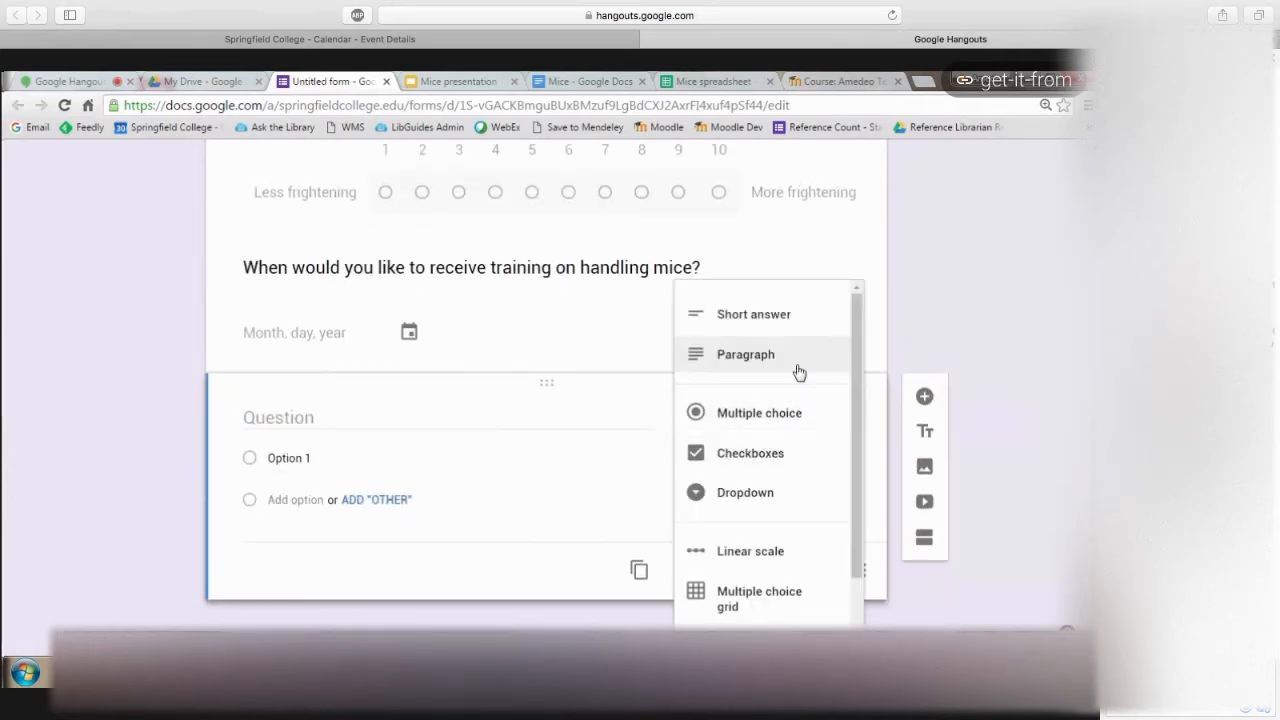
pyautogui.click(797, 368)
pyautogui.click(421, 442)
pyautogui.write('Watch this video and ')
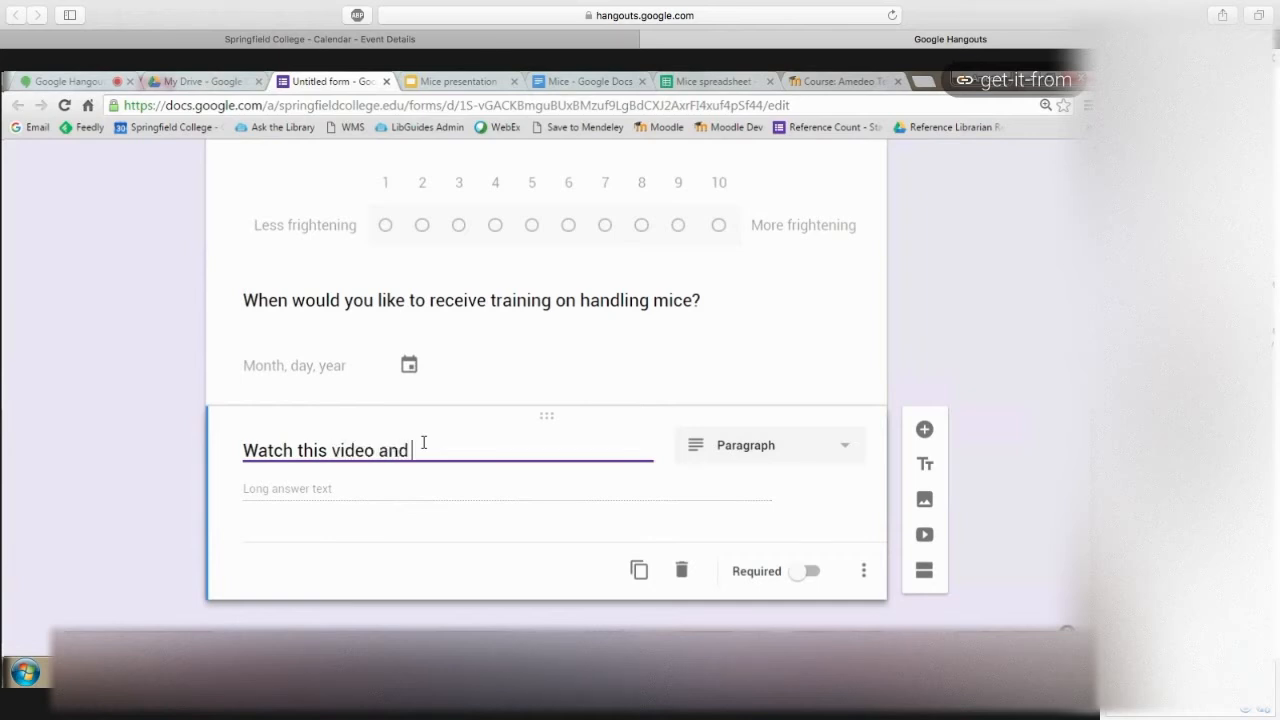
pyautogui.write('share your response.')
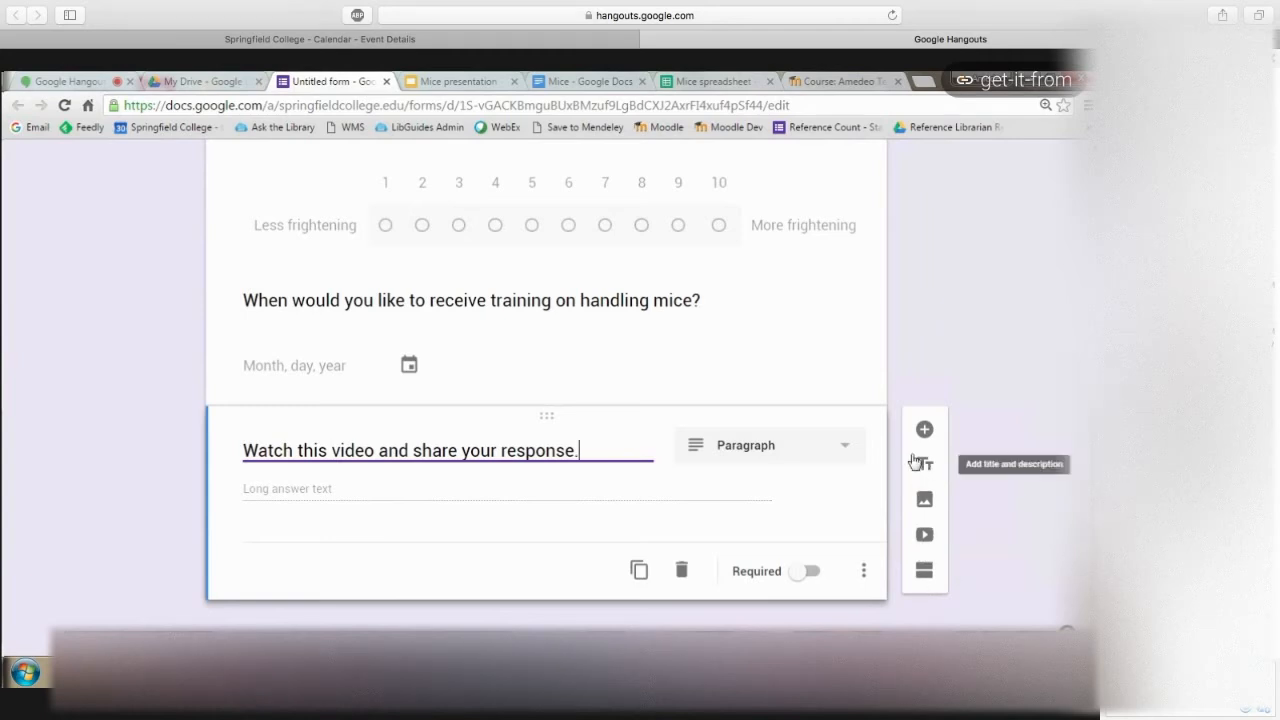
# Search YouTube for "mickey mouse" and insert the video "Split Decision | A Mickey Mouse Cartoon | Disney Shorts" into the form.
pyautogui.click(924, 538)
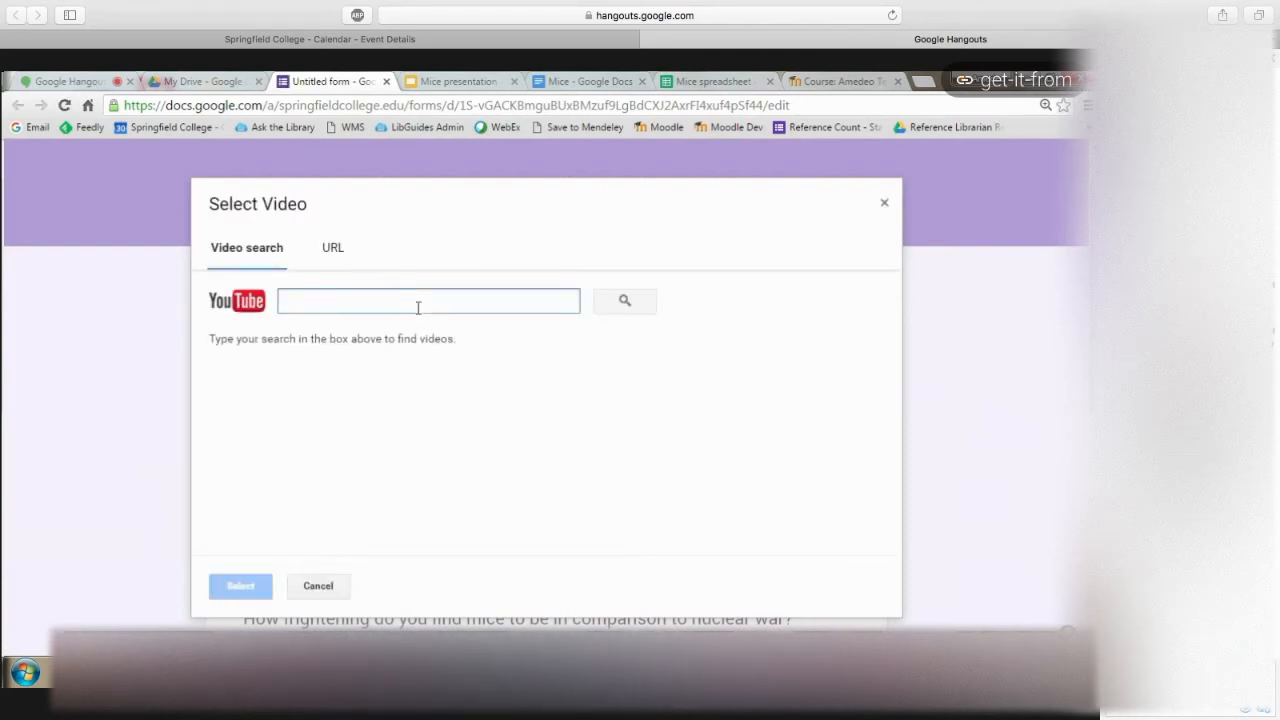
pyautogui.write('mickey mouse')
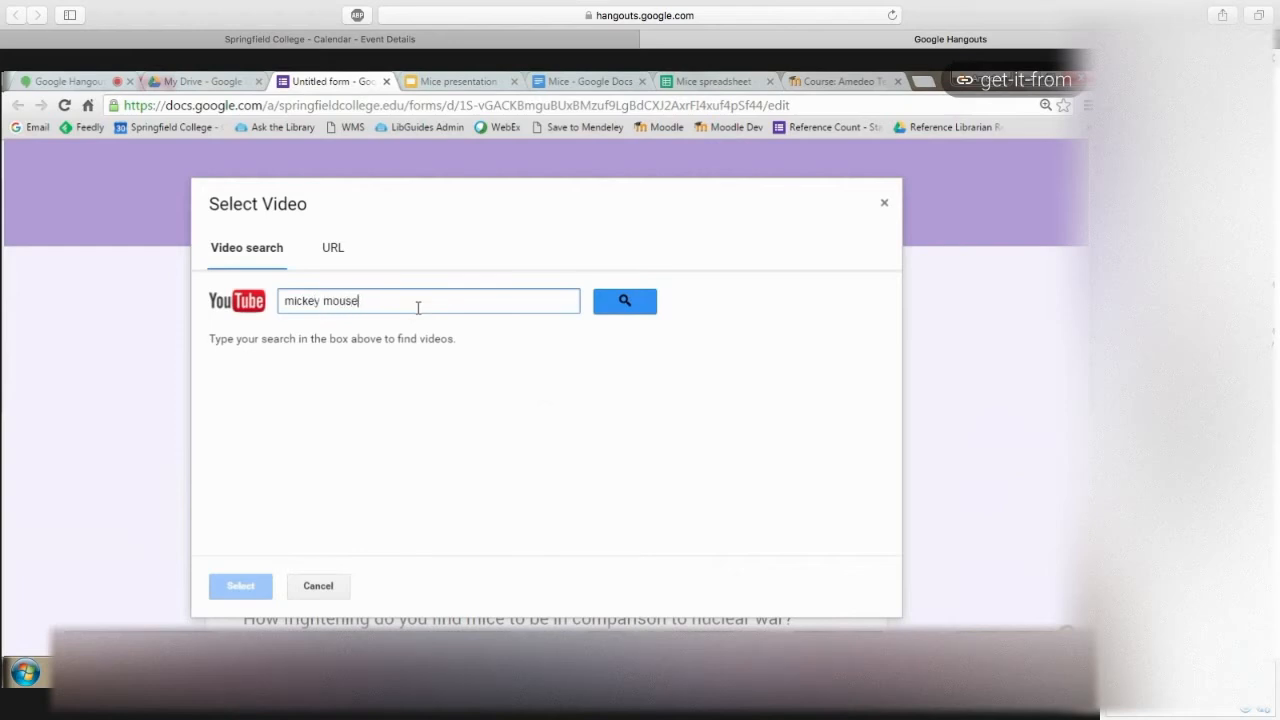
pyautogui.press('Return')
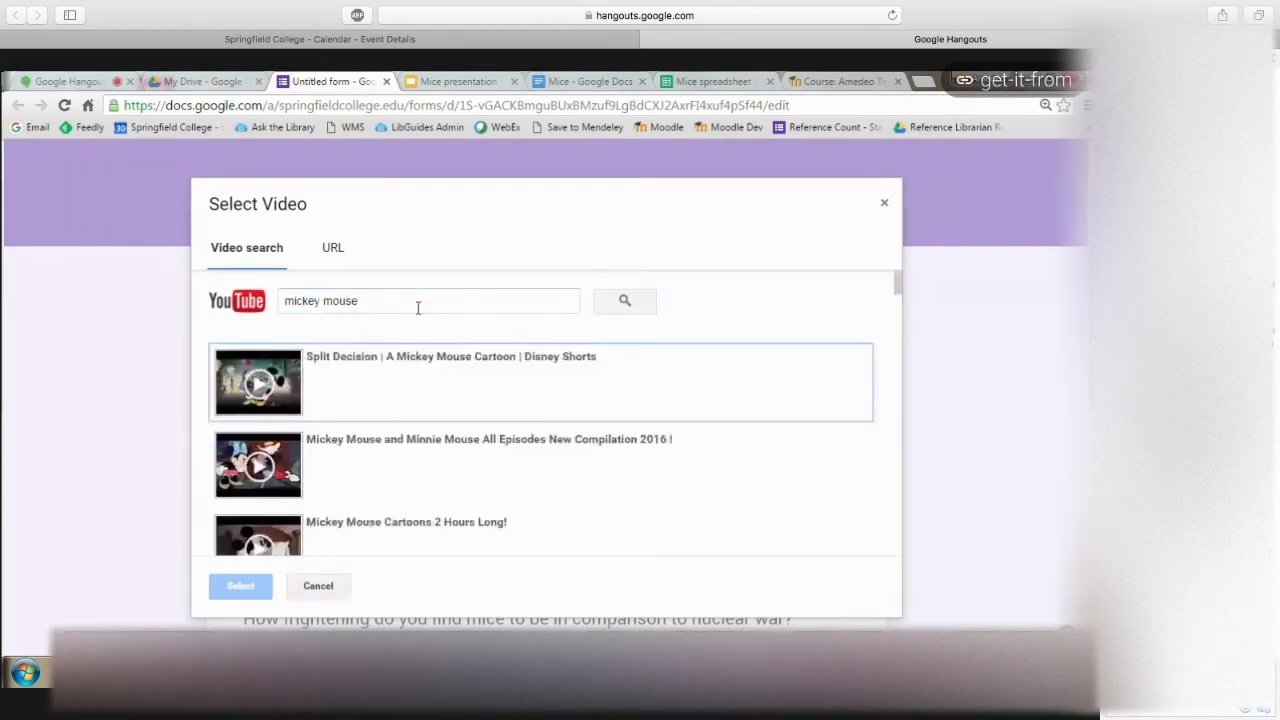
pyautogui.click(356, 386)
pyautogui.scroll(-1, 530, 490)
pyautogui.click(240, 586)
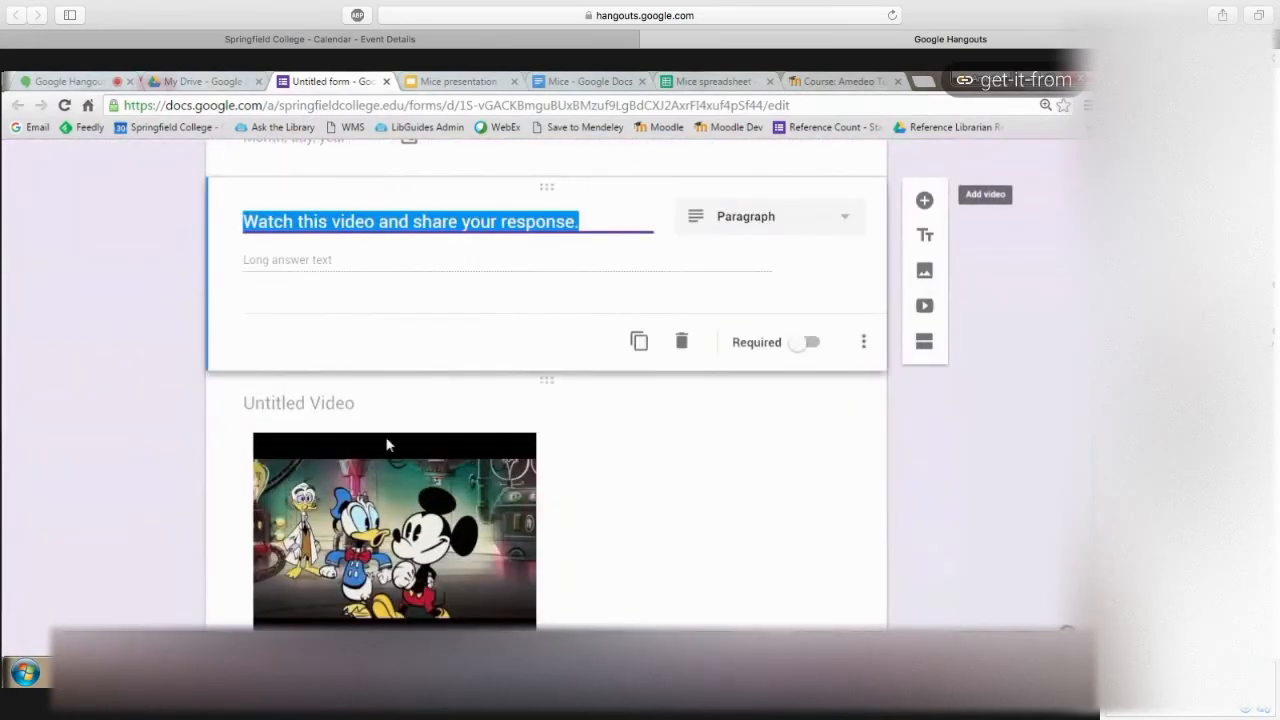
# Move the video above the paragraph question and select that question for editing.
pyautogui.scroll(-1, 608, 443)
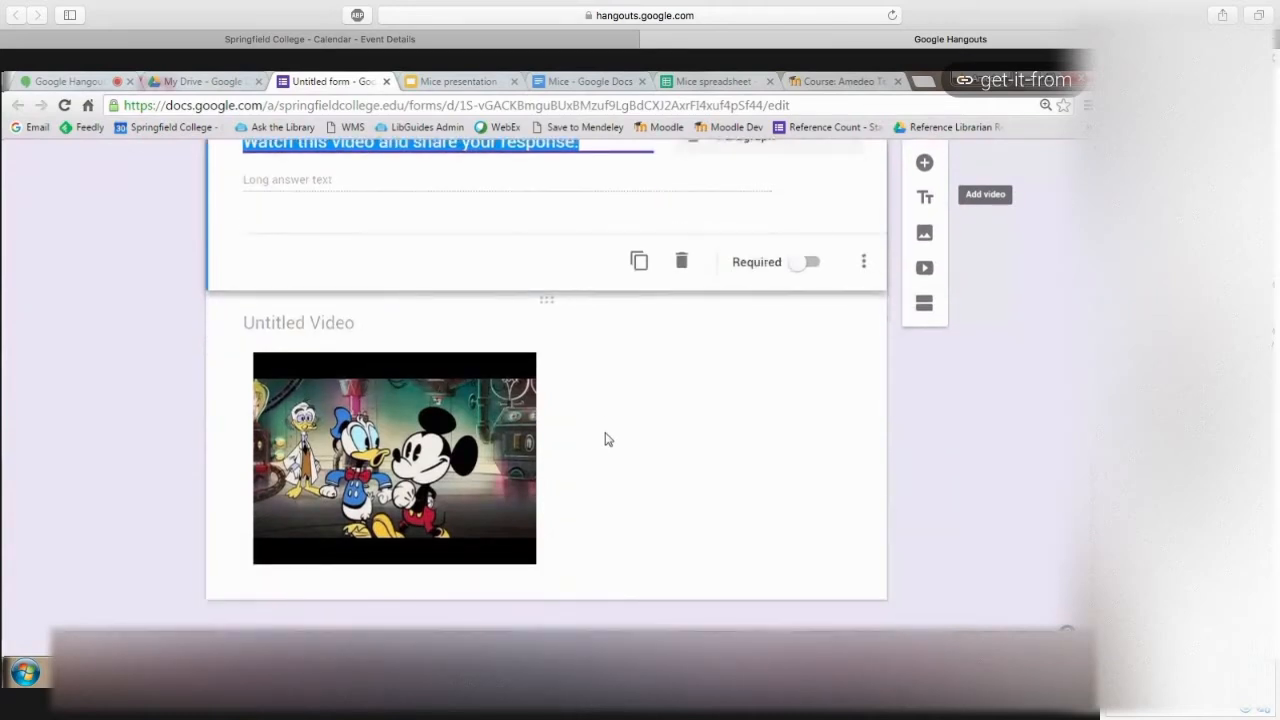
pyautogui.scroll(2, 600, 406)
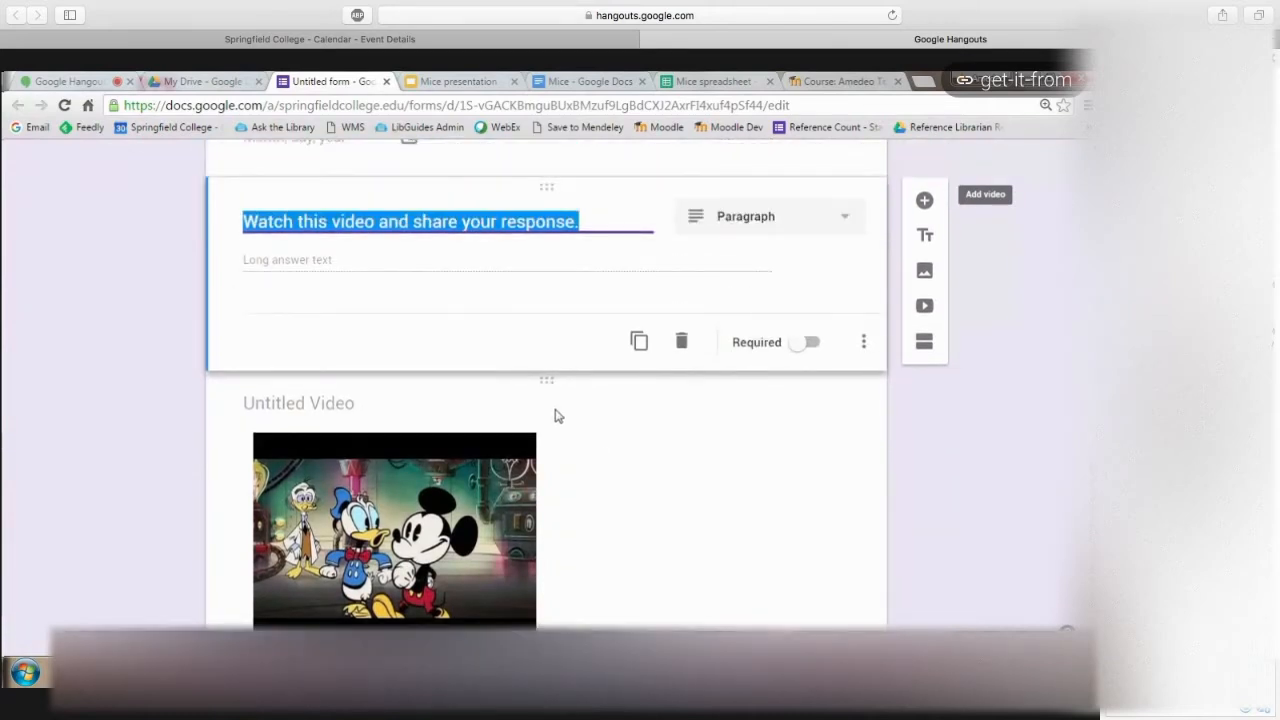
pyautogui.moveTo(543, 380); pyautogui.dragTo(537, 489)
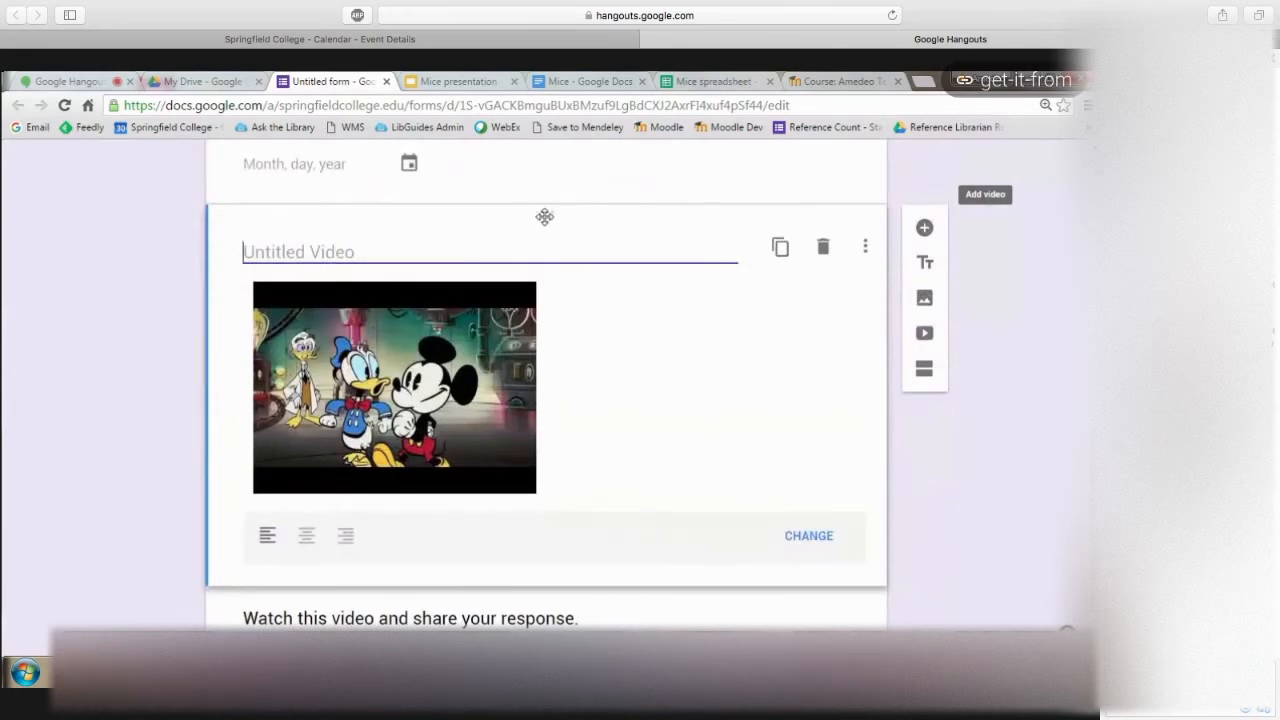
pyautogui.scroll(-2, 571, 397)
pyautogui.click(586, 557)
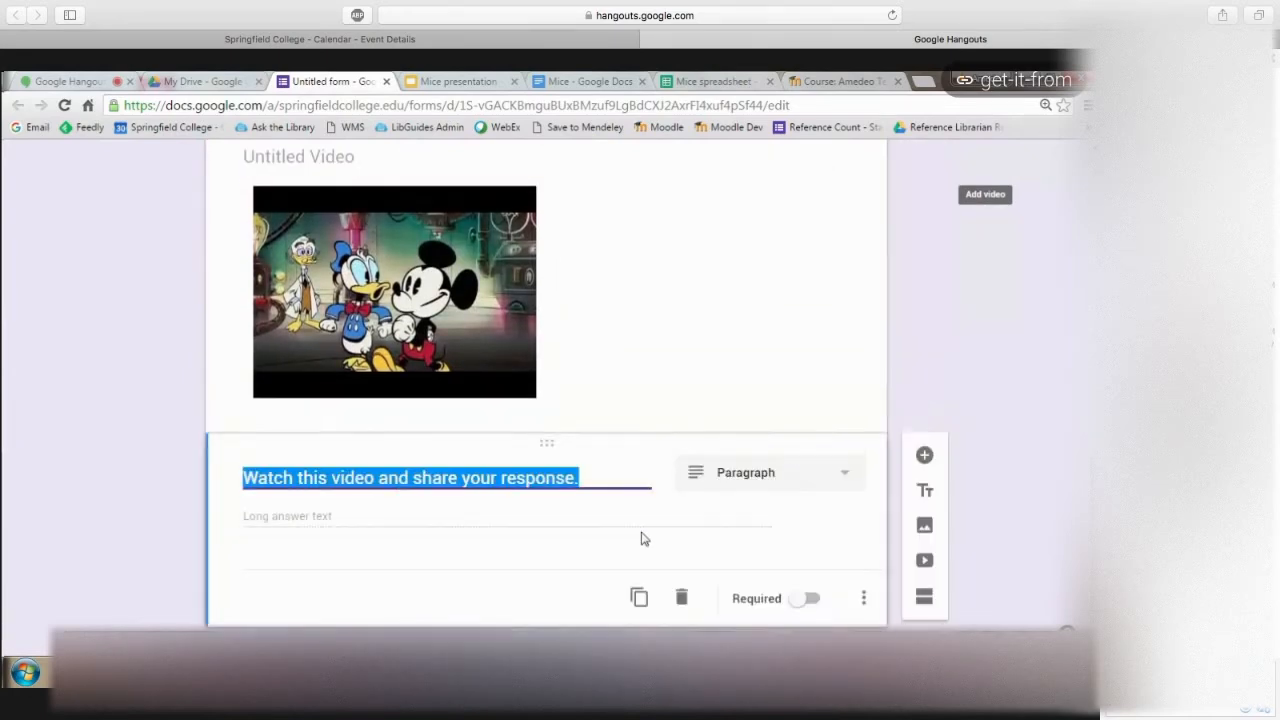
# Title the video "Mouse video" and reword the paragraph question as "Watch the video above and share your response.".
pyautogui.scroll(5, 563, 308)
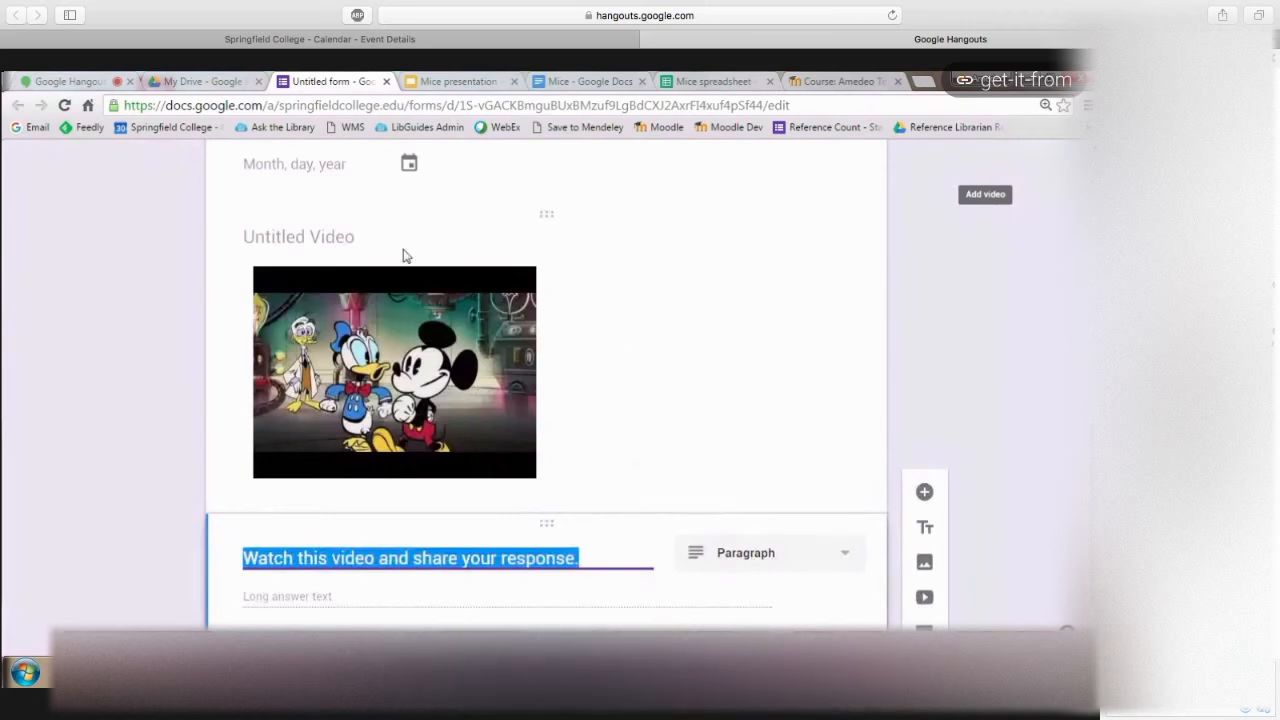
pyautogui.click(337, 238)
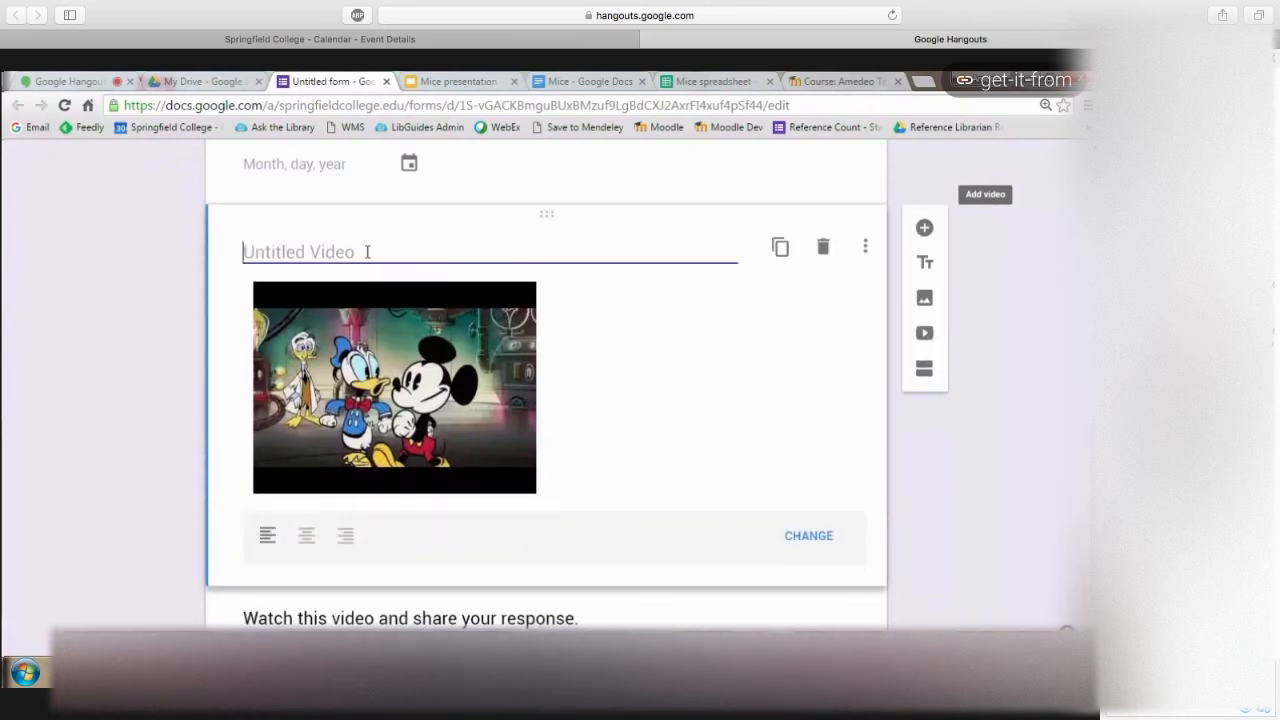
pyautogui.write('Mouse')
pyautogui.write('V')
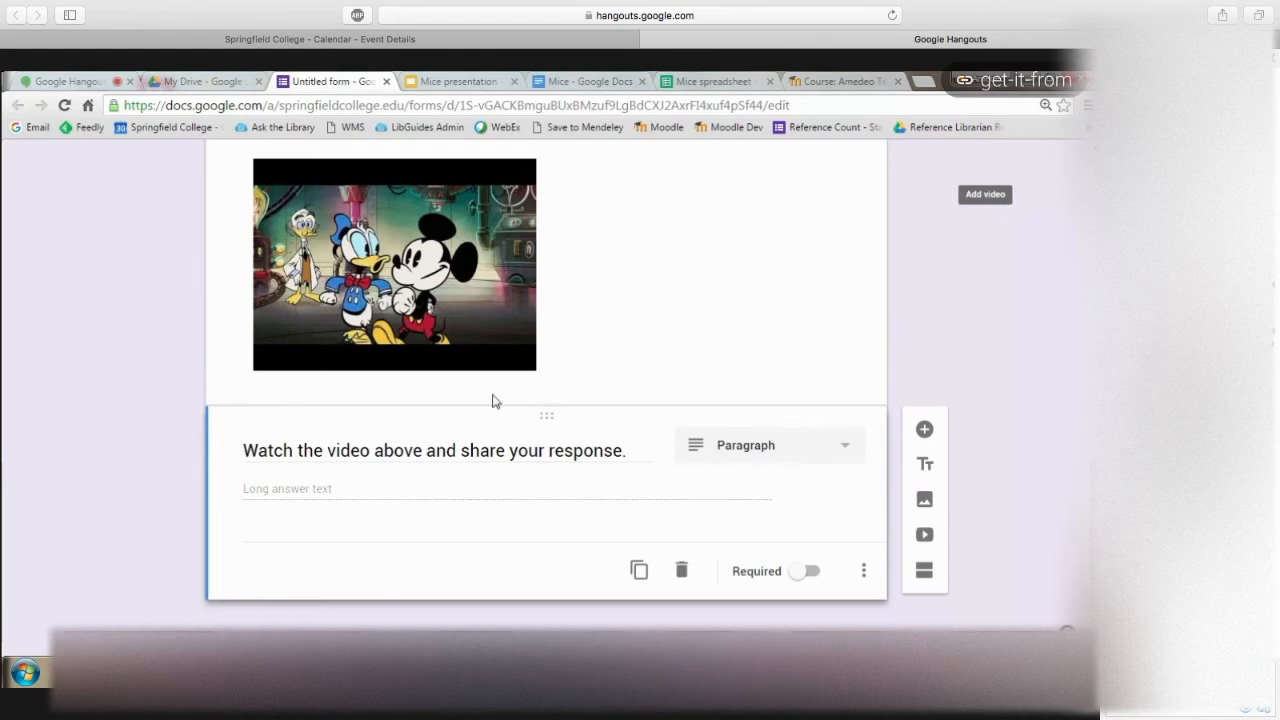
# Look over the whole form and examine its sending options by email, link and embed HTML, without sending it.
pyautogui.scroll(10, 514, 441)
pyautogui.scroll(-4, 514, 441)
pyautogui.scroll(-5, 546, 400)
pyautogui.scroll(10, 546, 400)
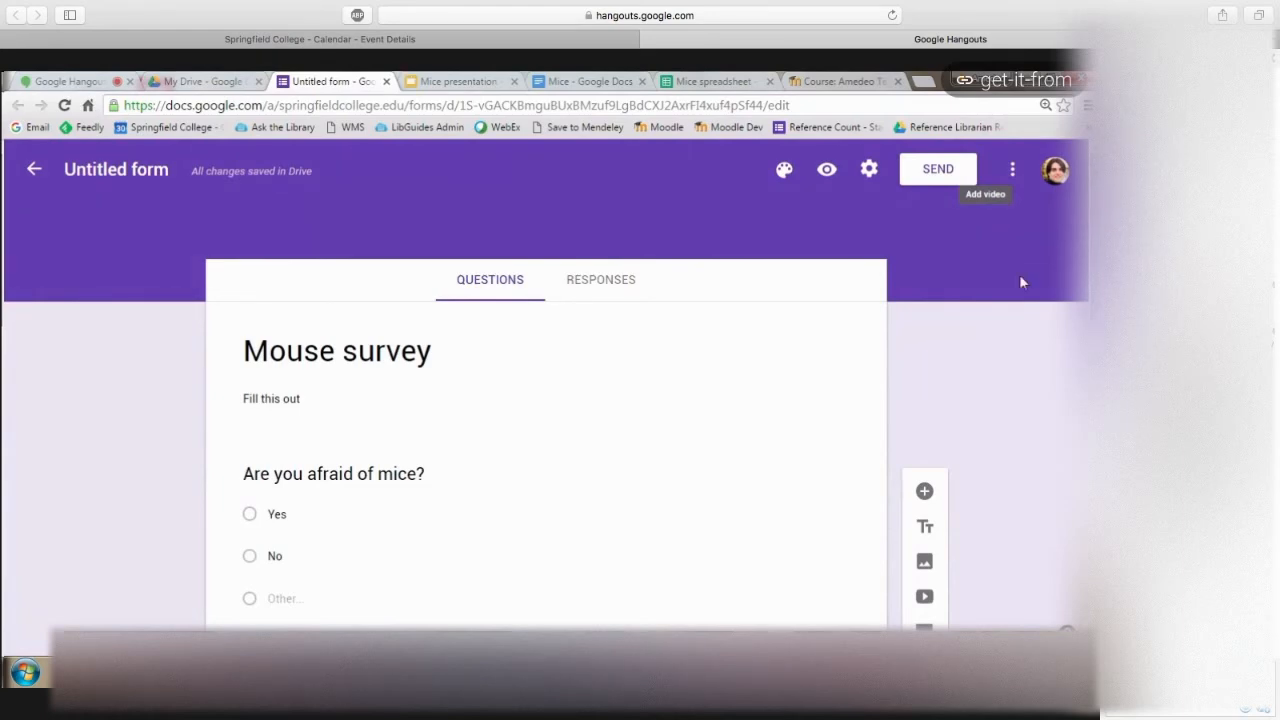
pyautogui.click(922, 178)
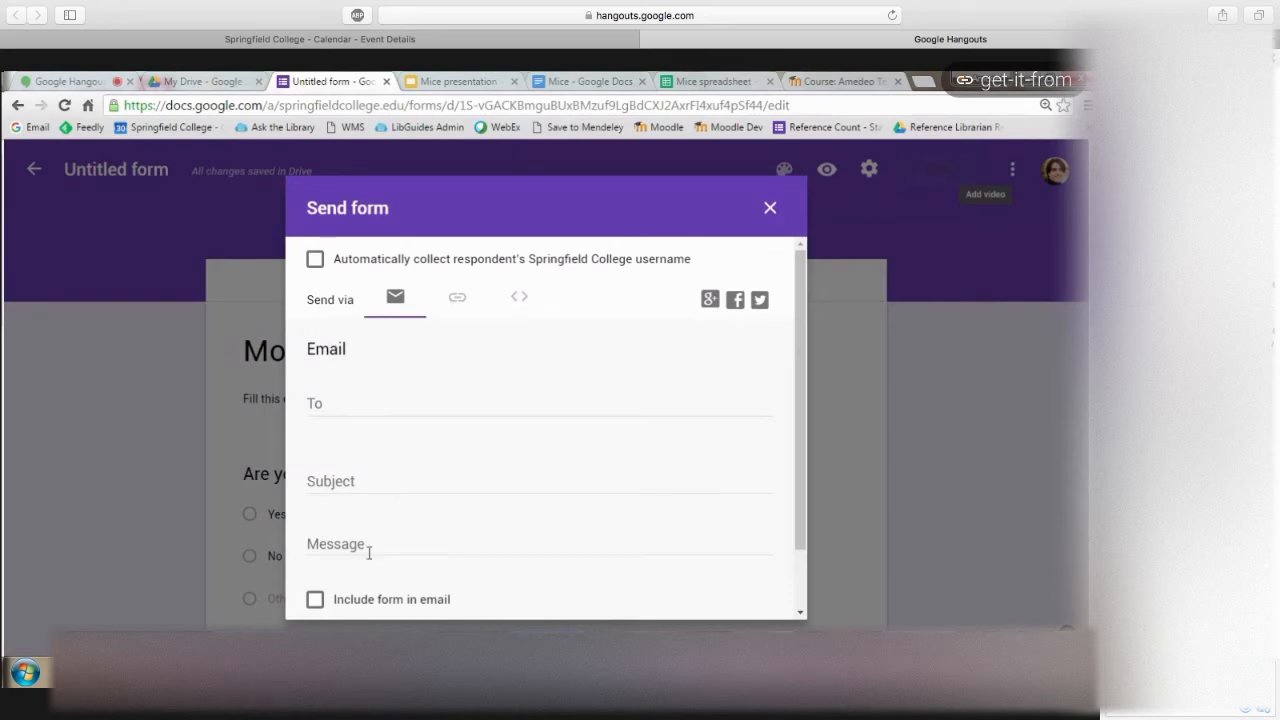
pyautogui.click(457, 297)
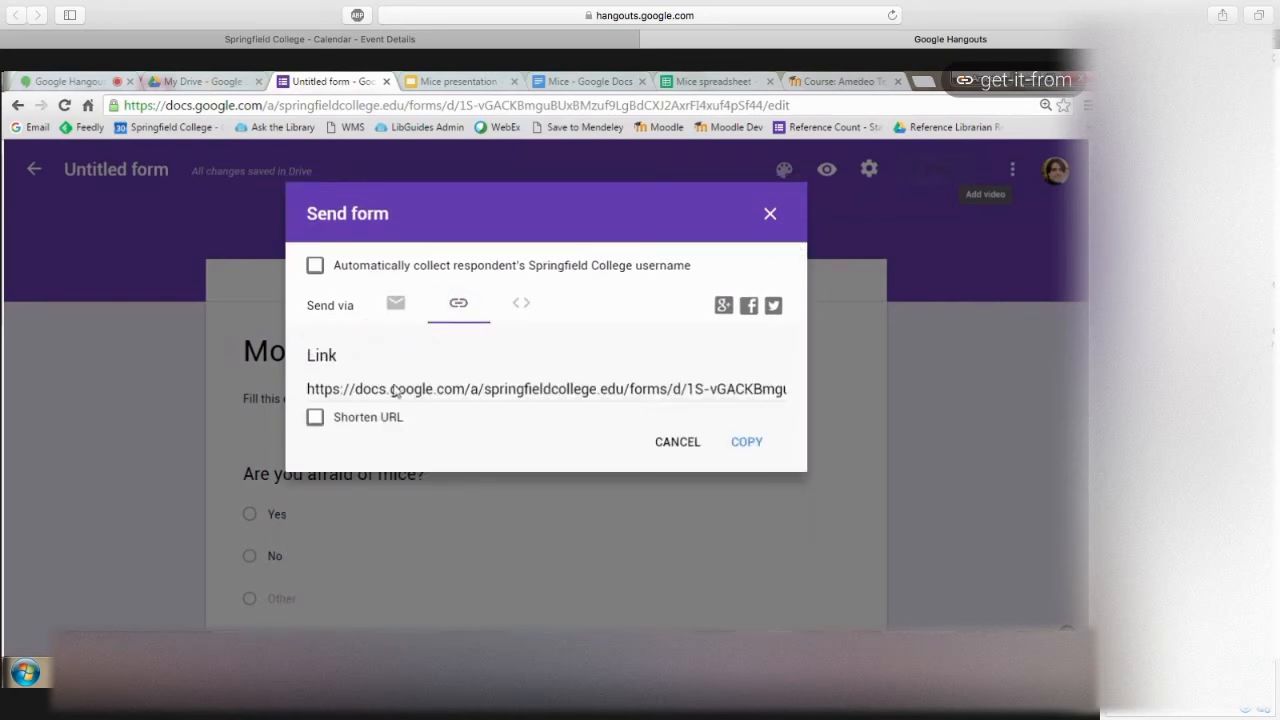
pyautogui.click(308, 392)
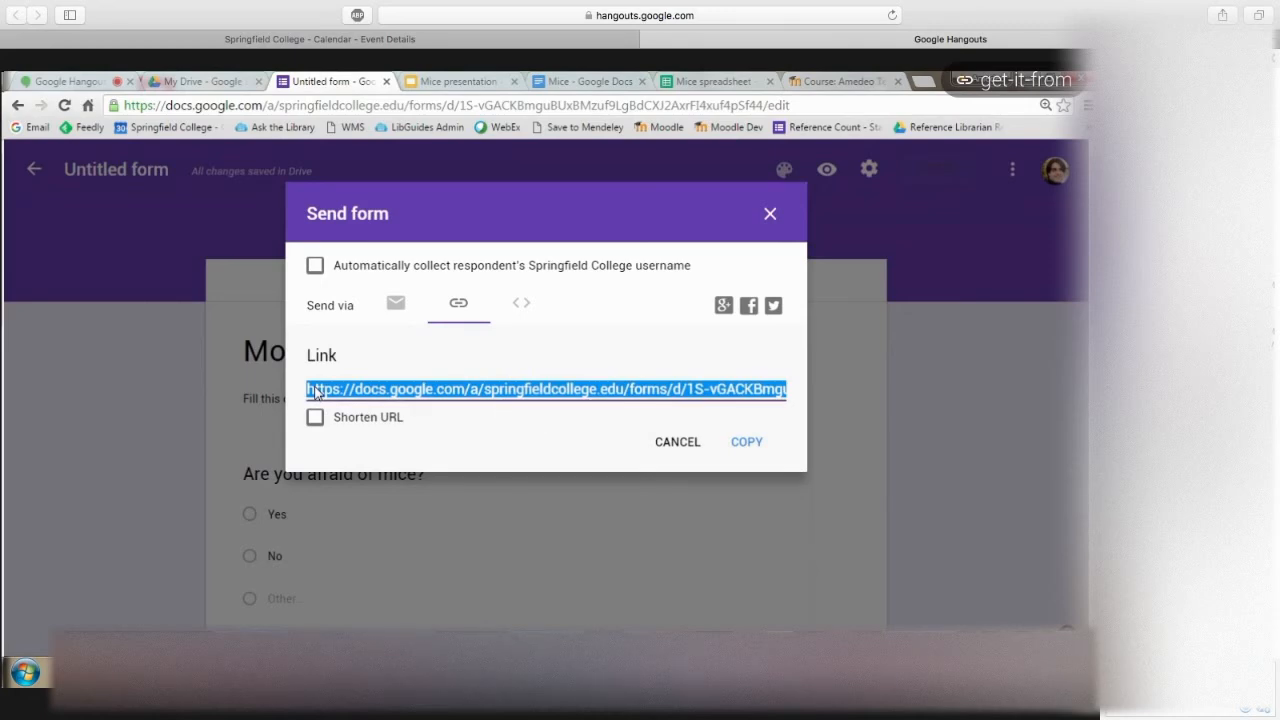
pyautogui.click(517, 305)
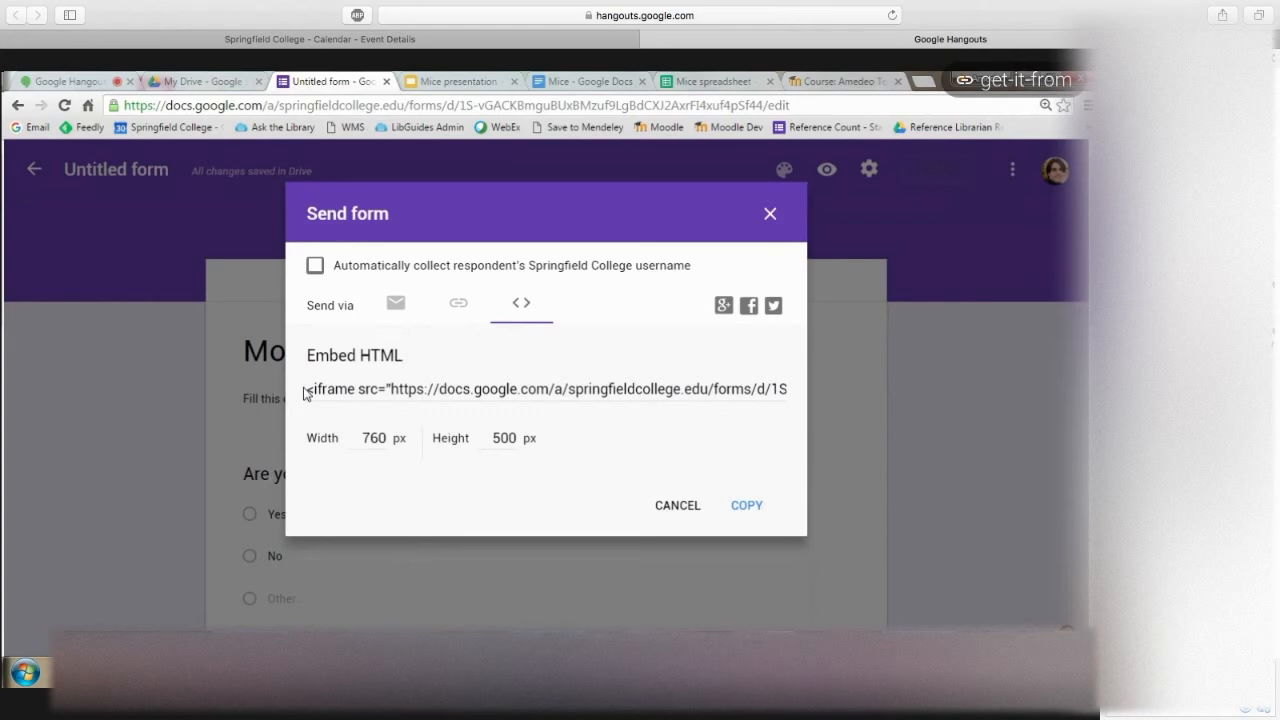
pyautogui.click(460, 308)
pyautogui.moveTo(300, 390); pyautogui.dragTo(846, 383)
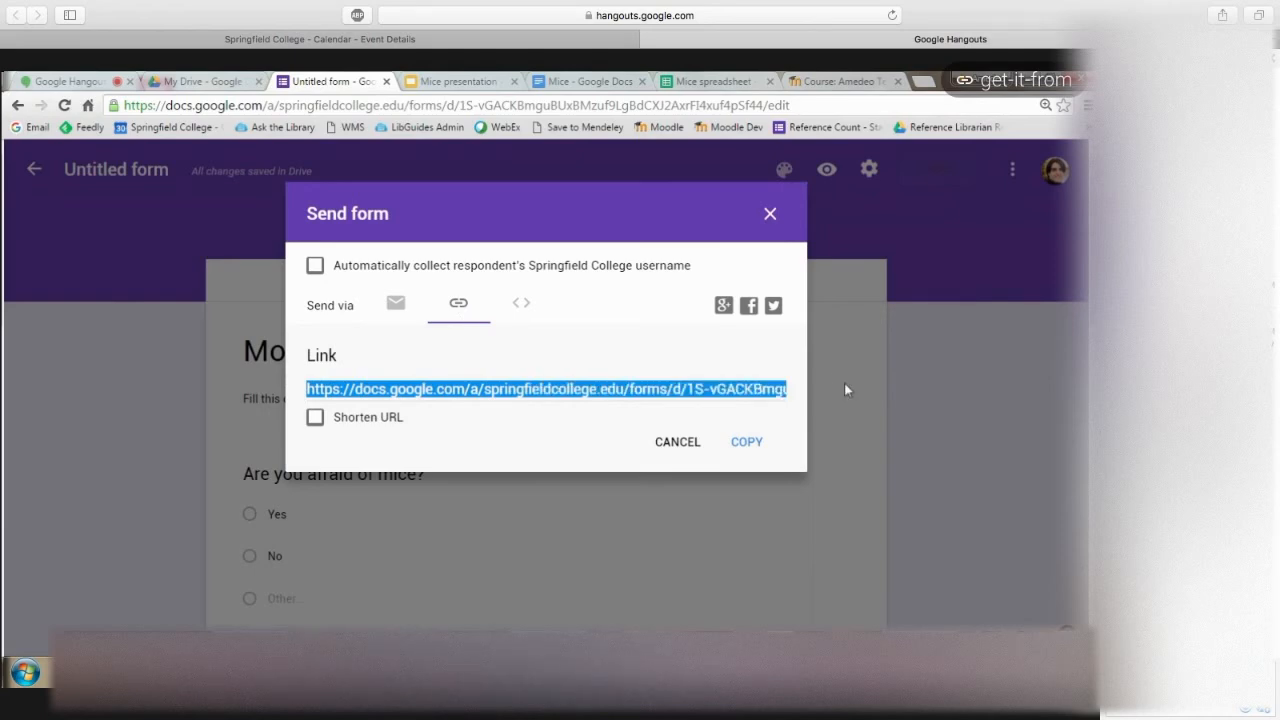
pyautogui.click(770, 214)
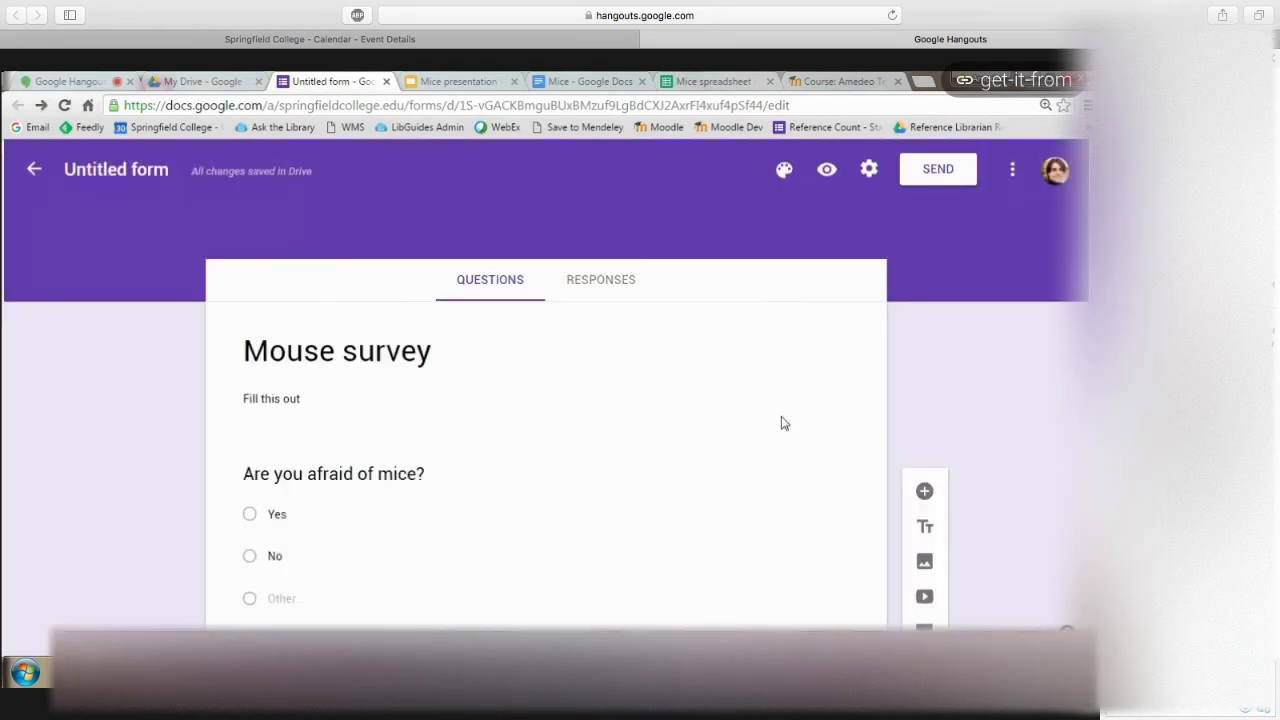
# Preview the survey, answer Yes to being afraid of mice, and rate the frightening scale 5.
pyautogui.click(826, 175)
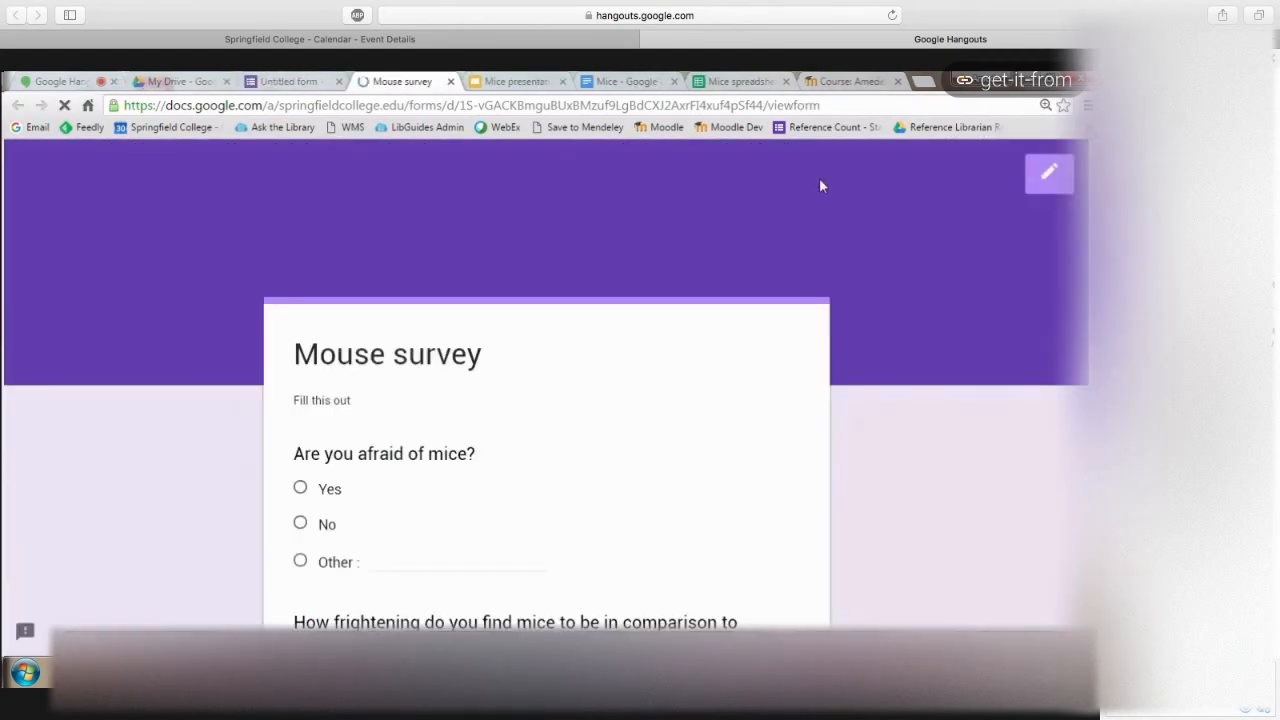
pyautogui.scroll(-3, 187, 318)
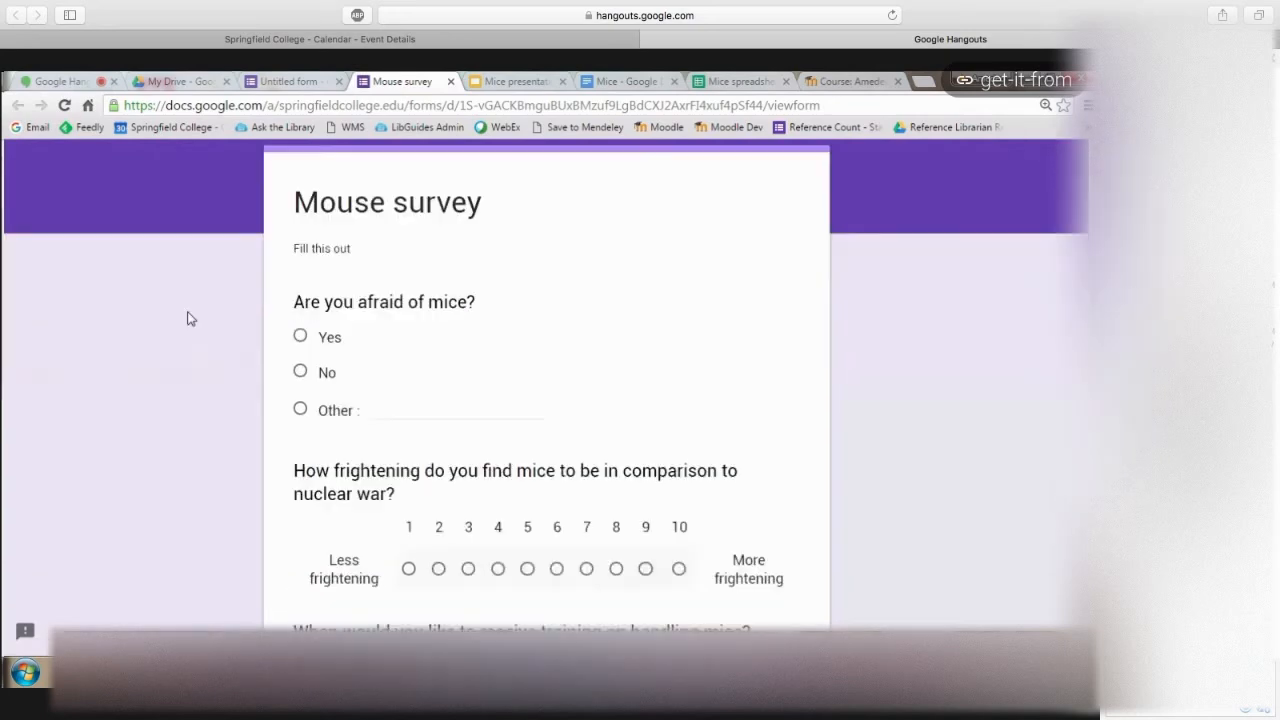
pyautogui.scroll(-2, 240, 300)
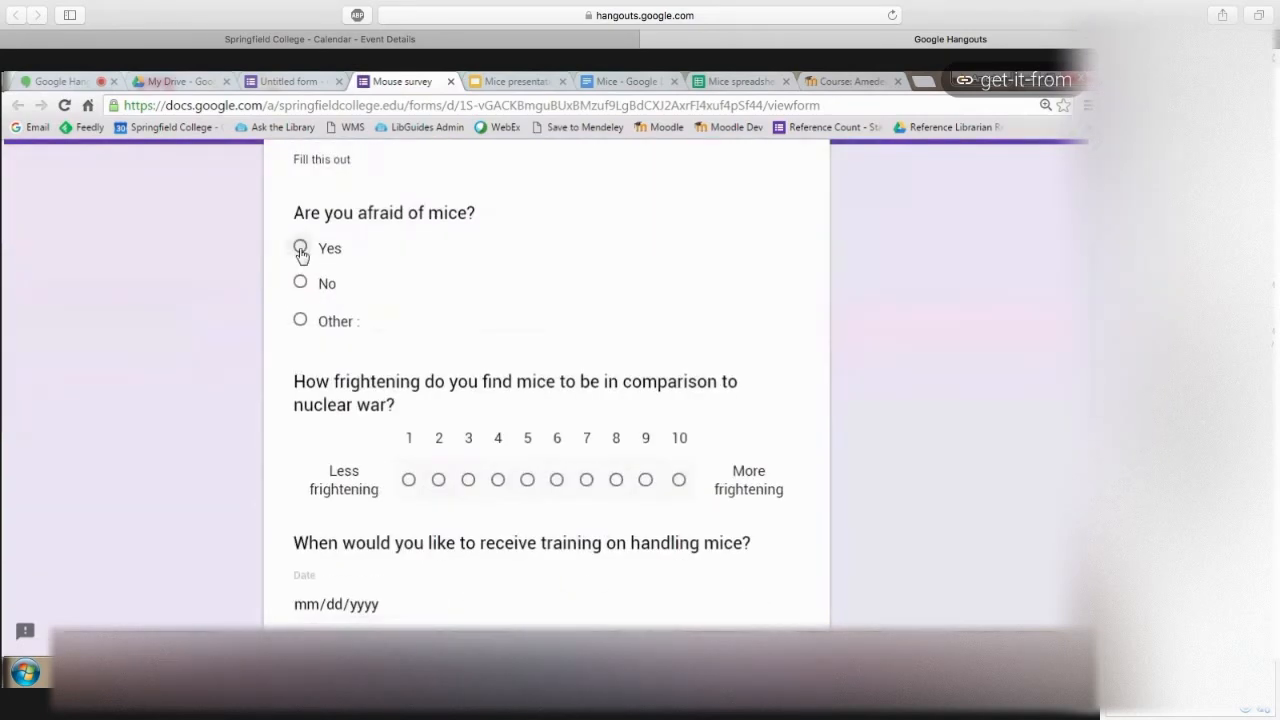
pyautogui.scroll(-1, 330, 400)
pyautogui.click(527, 399)
# Choose 06/23/2016 as the date for the training on handling mice.
pyautogui.scroll(-3, 535, 403)
pyautogui.click(355, 286)
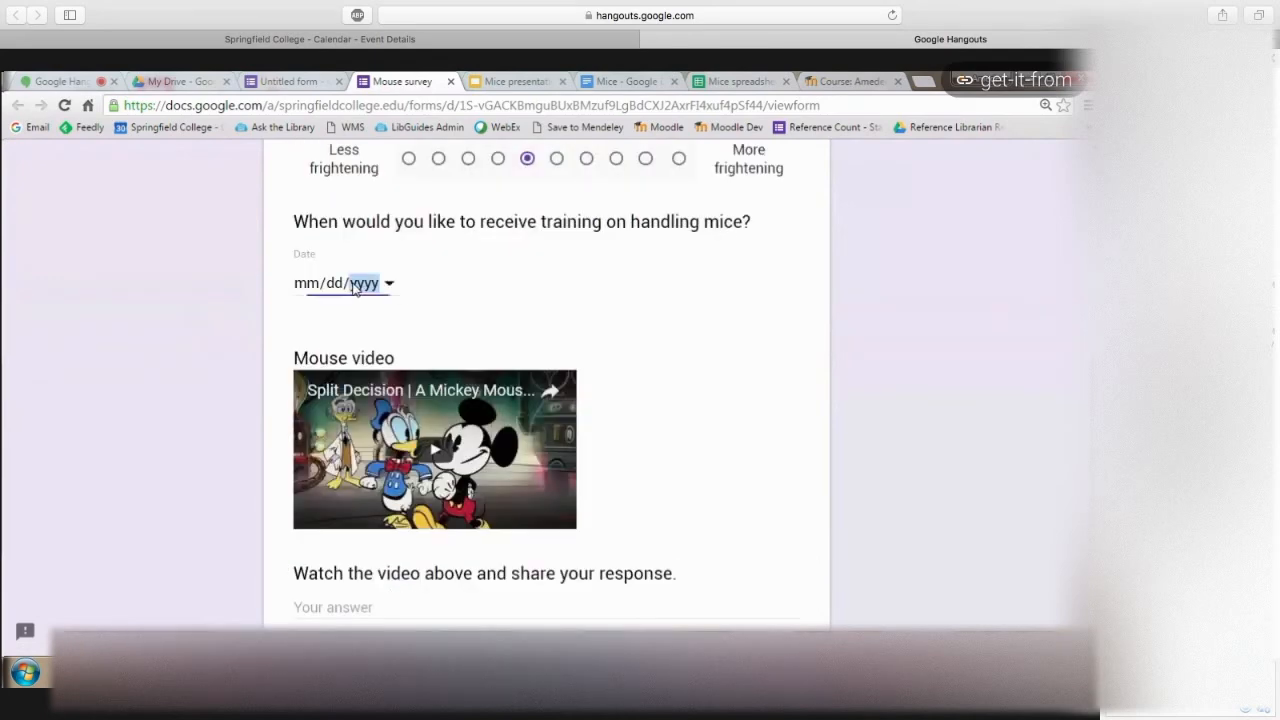
pyautogui.click(389, 284)
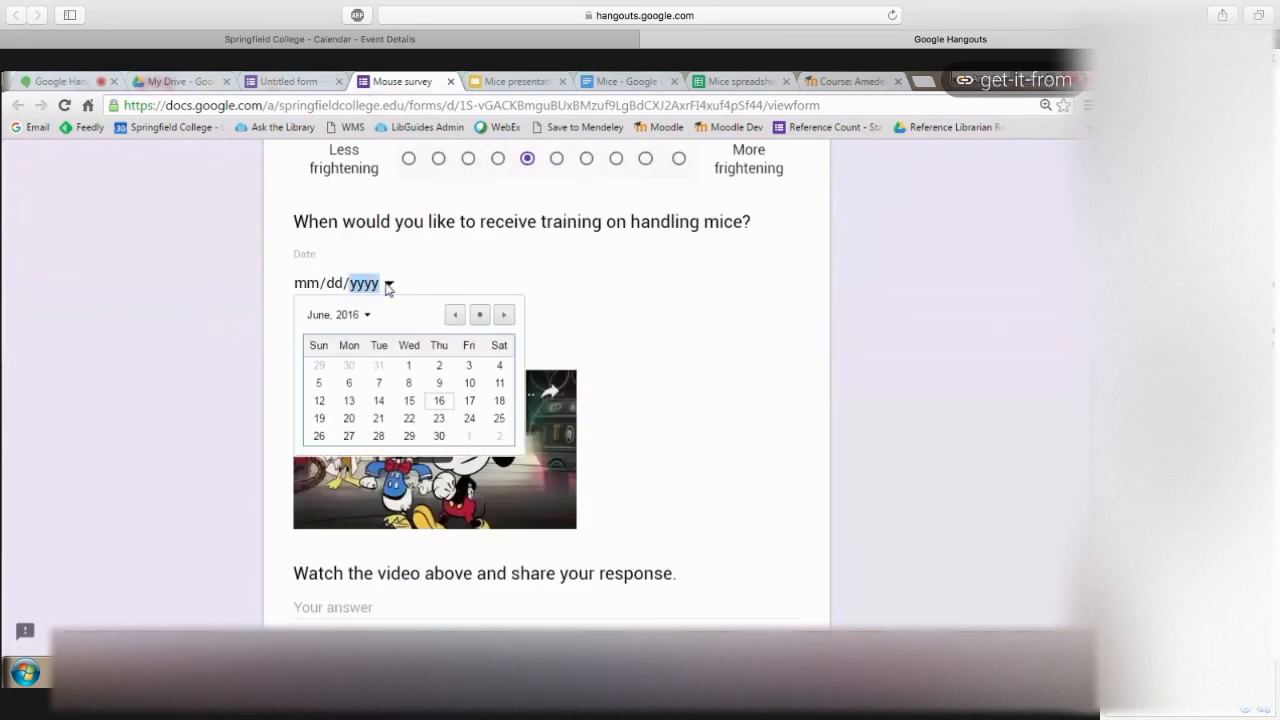
pyautogui.click(440, 421)
# Answer the video response question with "Terrifying." and submit the survey.
pyautogui.scroll(-3, 673, 389)
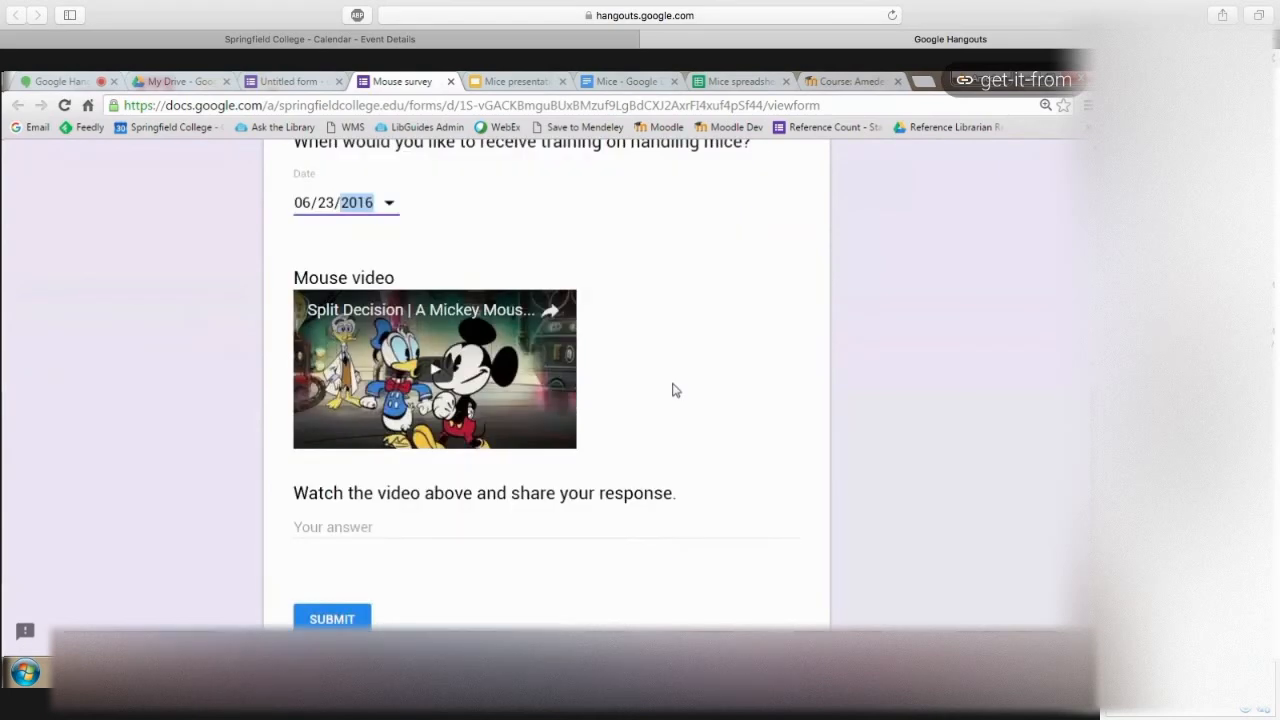
pyautogui.scroll(1, 675, 390)
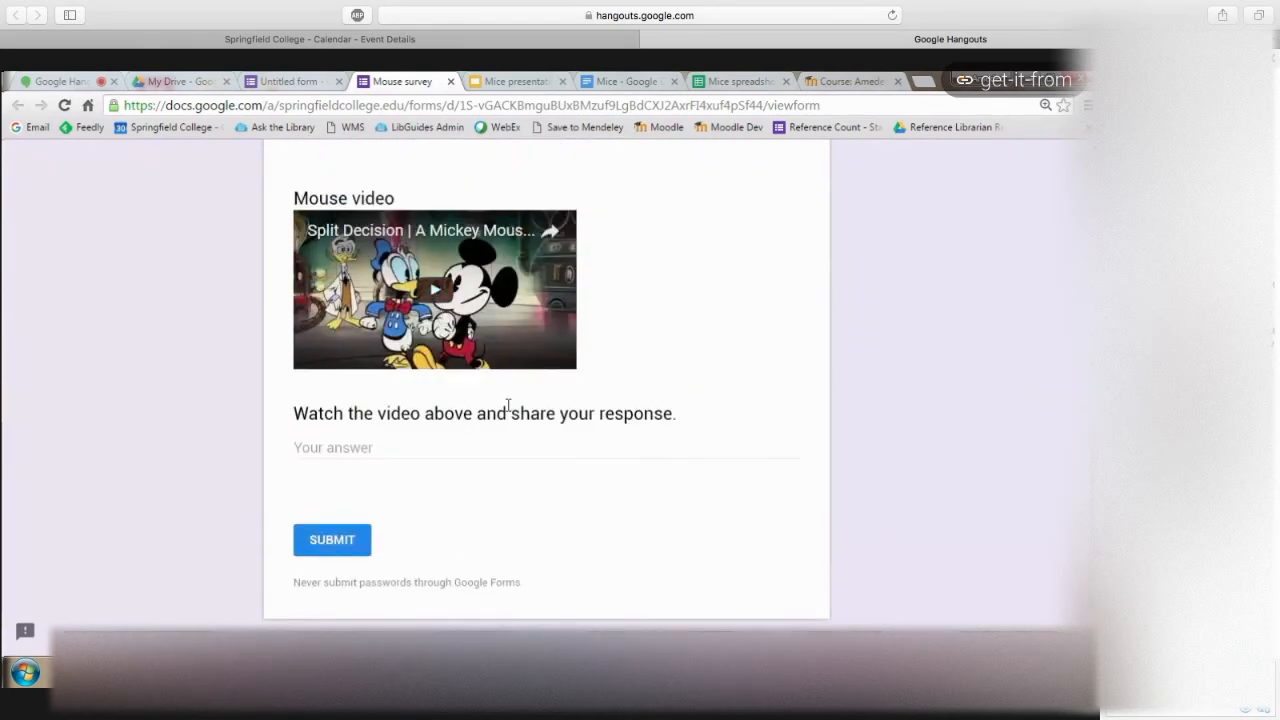
pyautogui.scroll(-1, 488, 364)
pyautogui.click(482, 362)
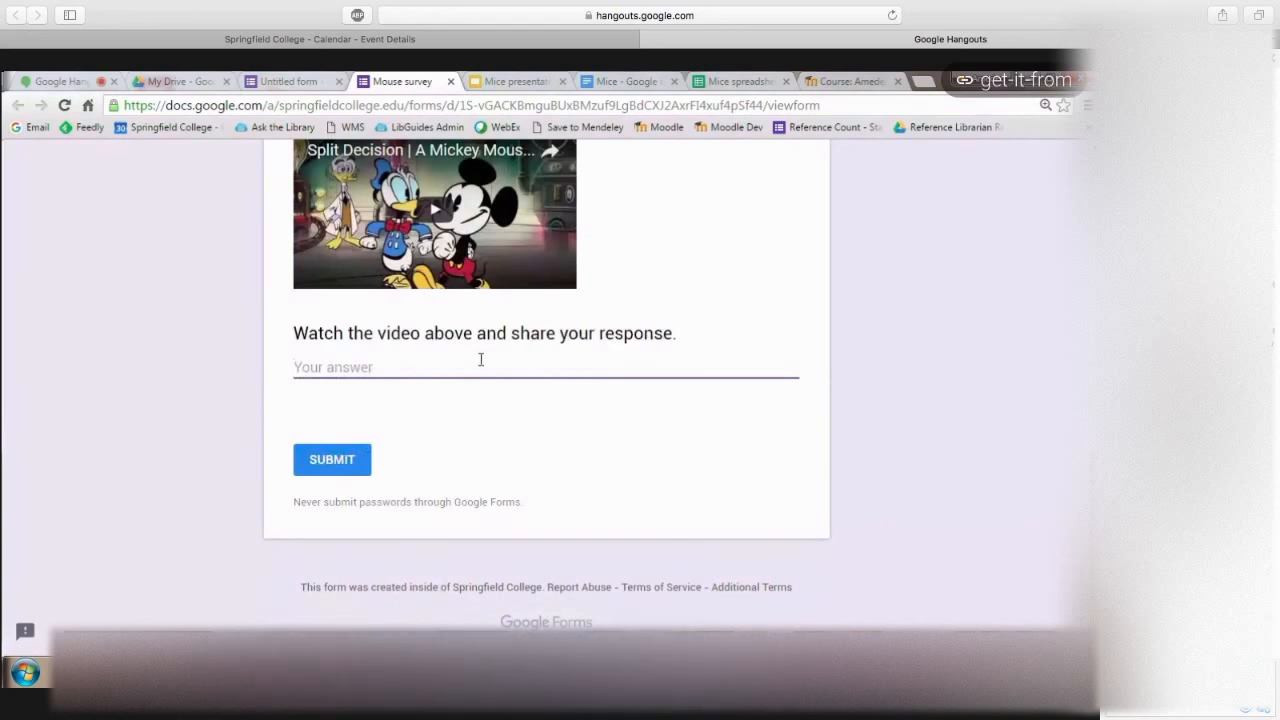
pyautogui.write('Terrifying.')
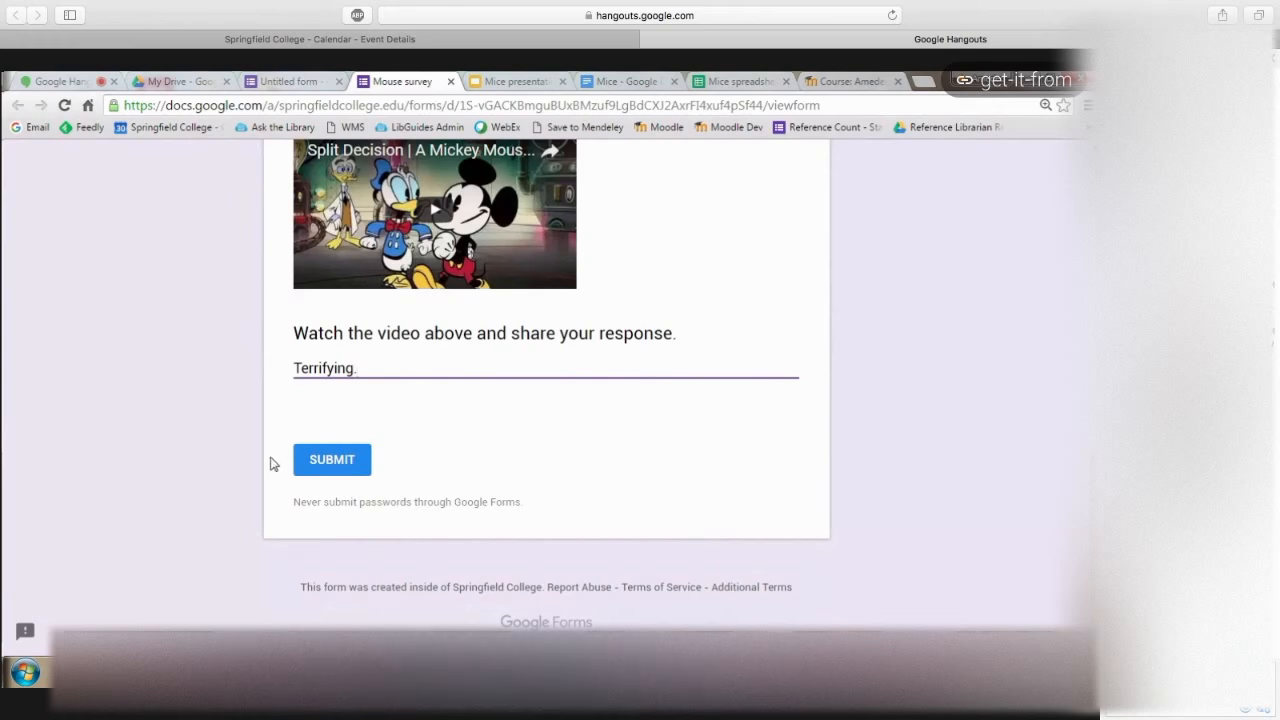
pyautogui.click(331, 468)
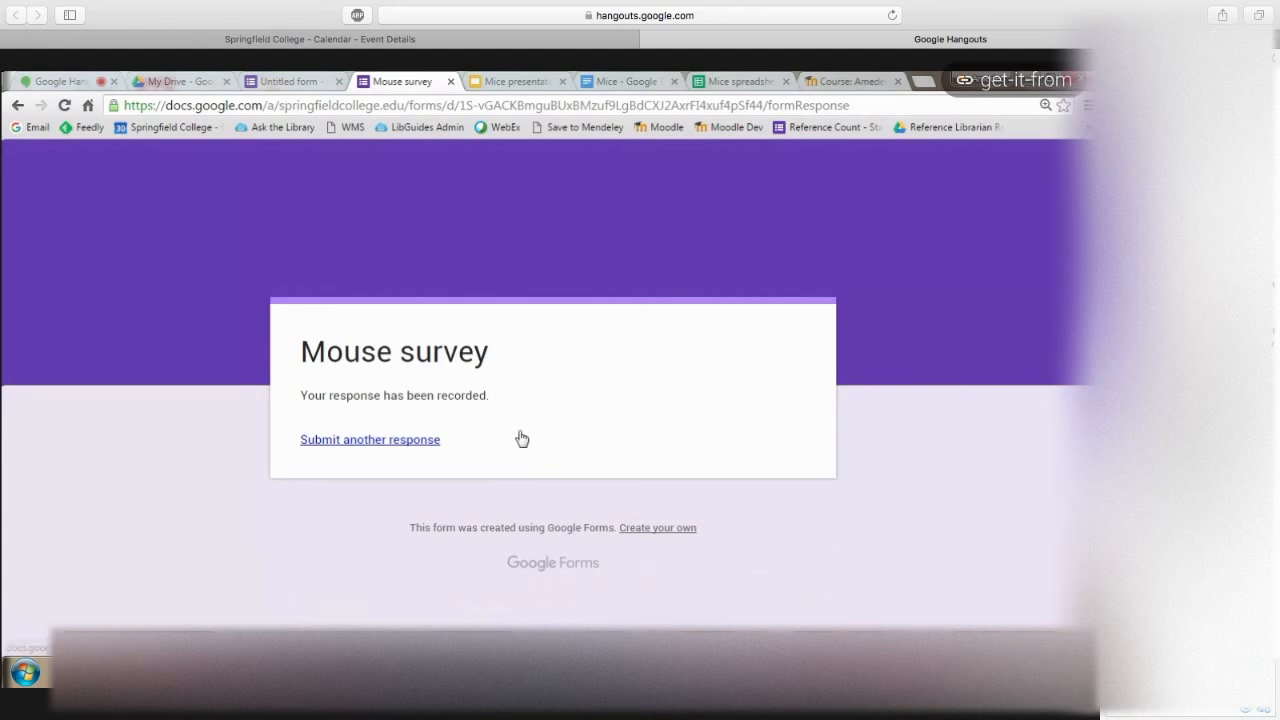
# Return to the form editor and examine the summary charts of the collected responses.
pyautogui.click(302, 86)
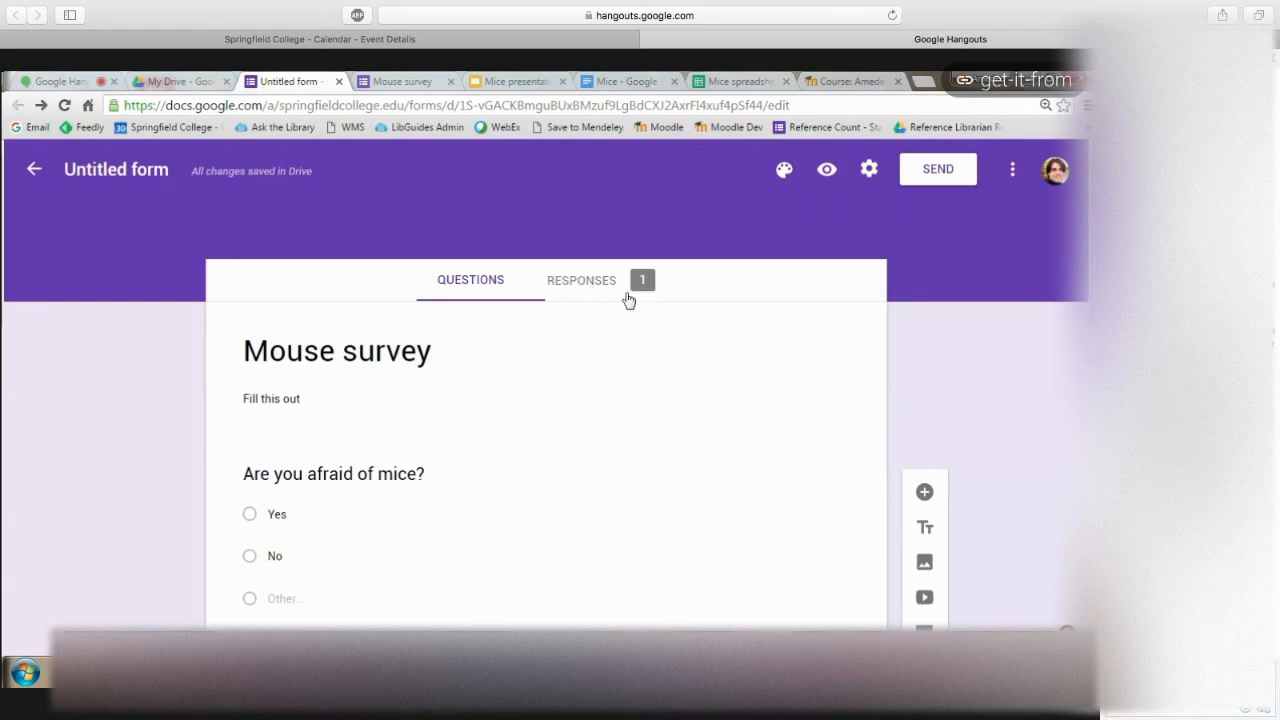
pyautogui.click(580, 288)
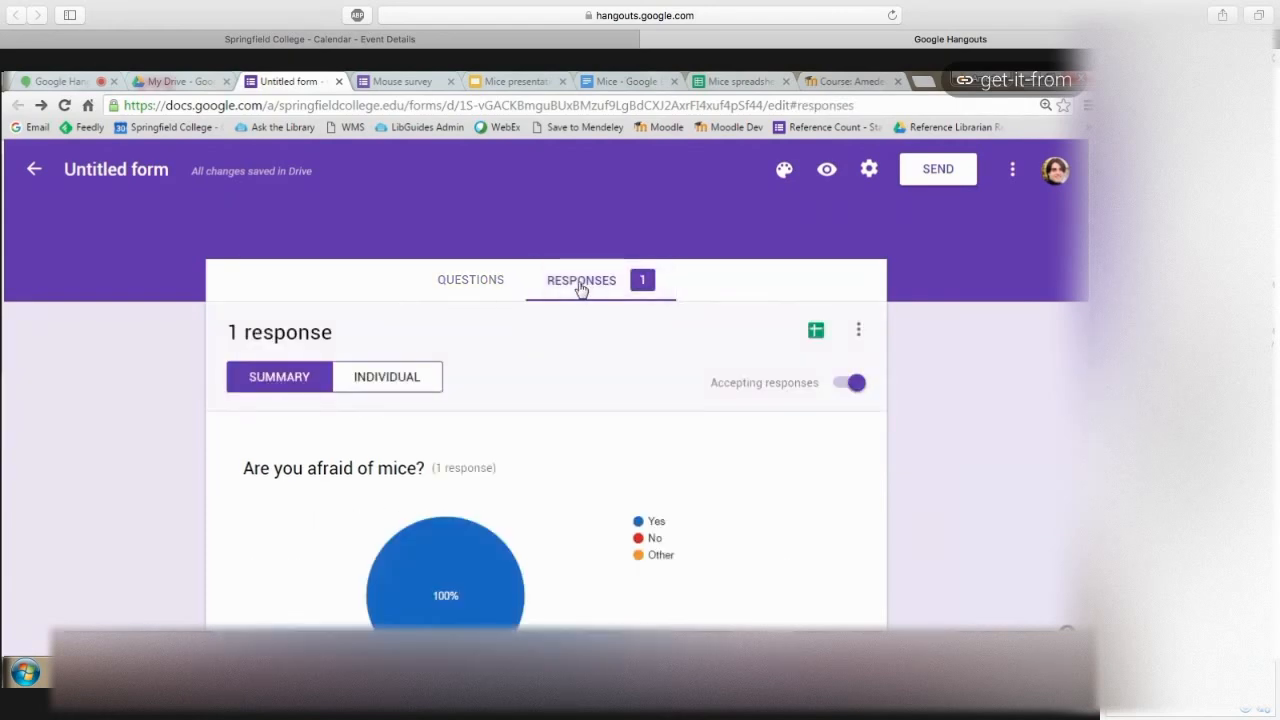
pyautogui.scroll(-3, 576, 328)
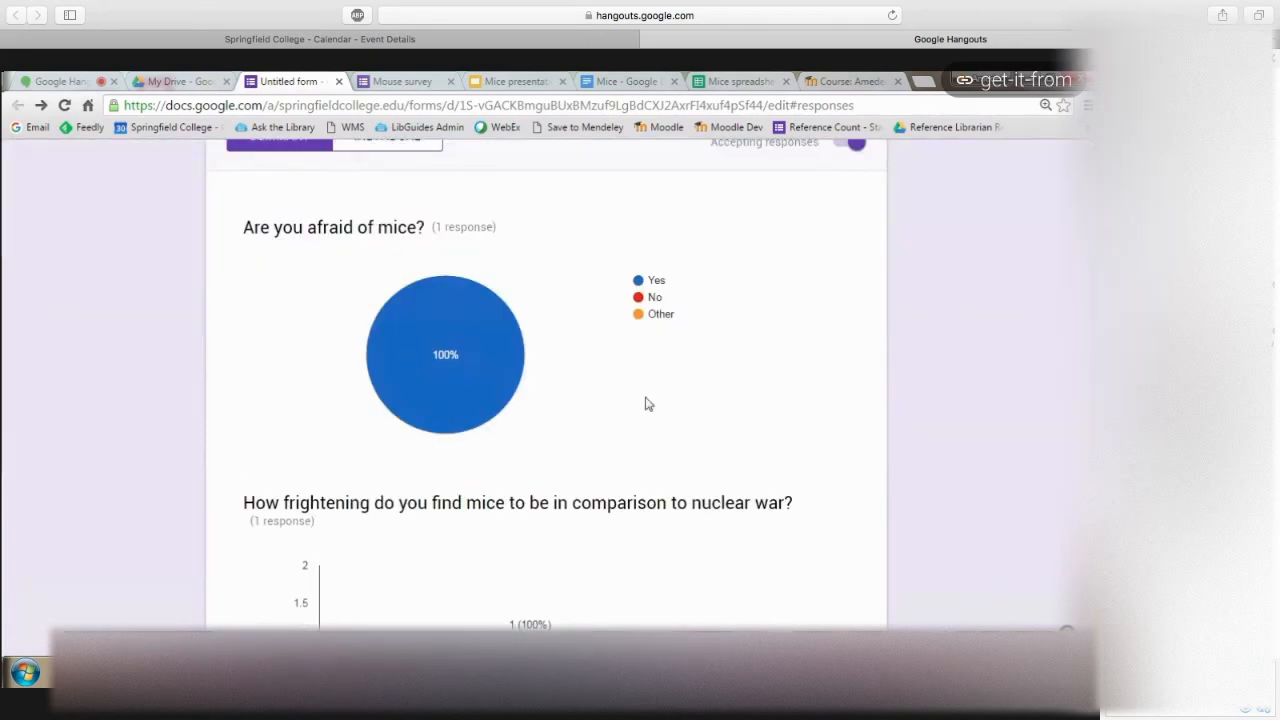
pyautogui.scroll(-2, 752, 328)
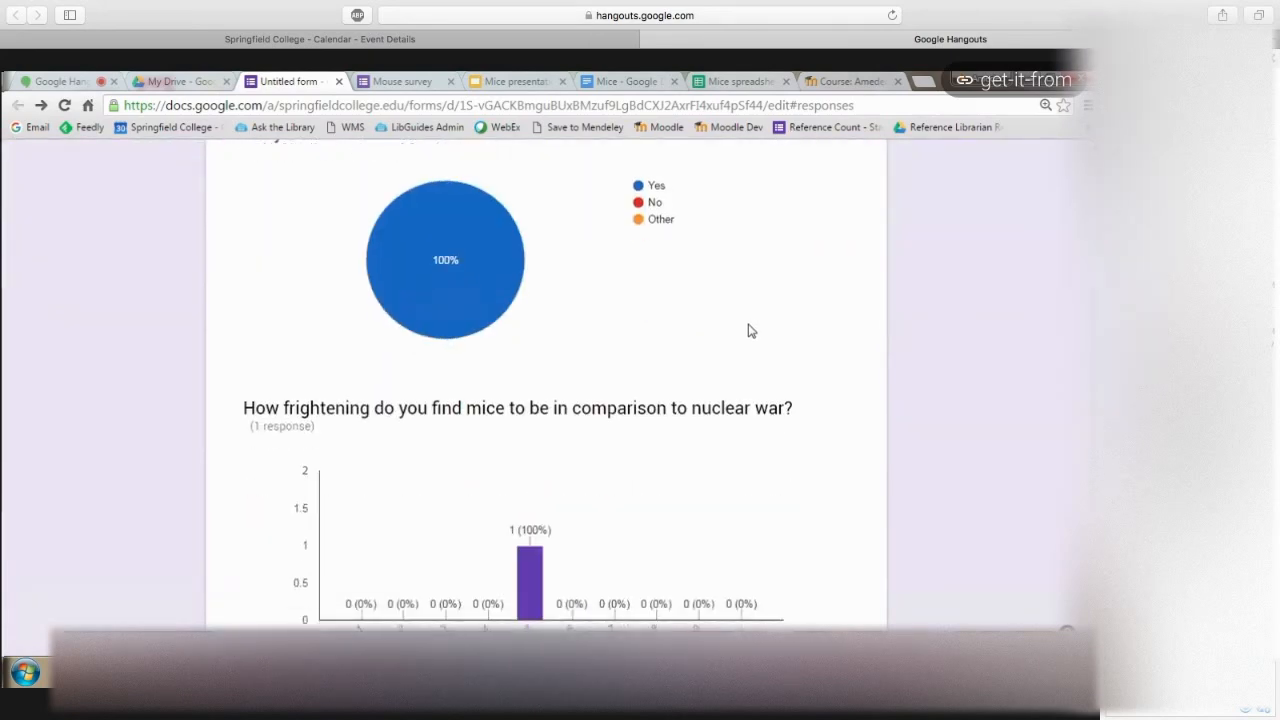
pyautogui.scroll(1, 752, 328)
pyautogui.scroll(2, 752, 328)
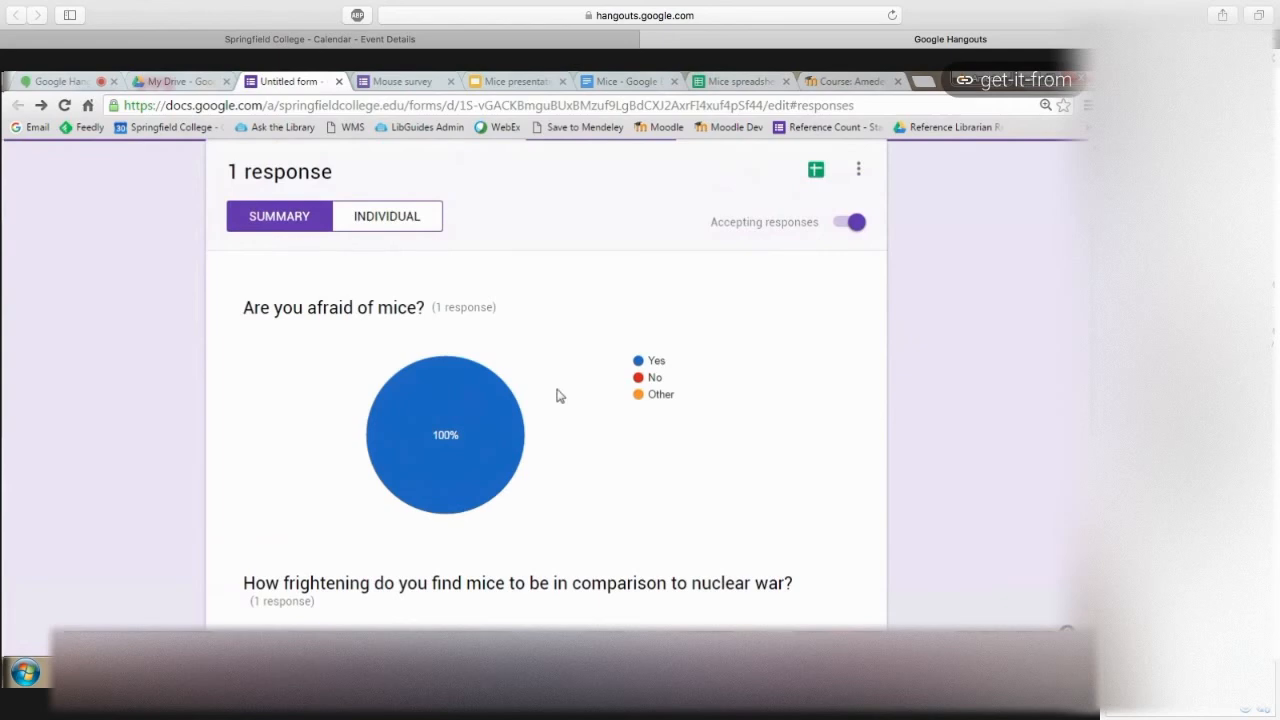
pyautogui.scroll(-1, 563, 394)
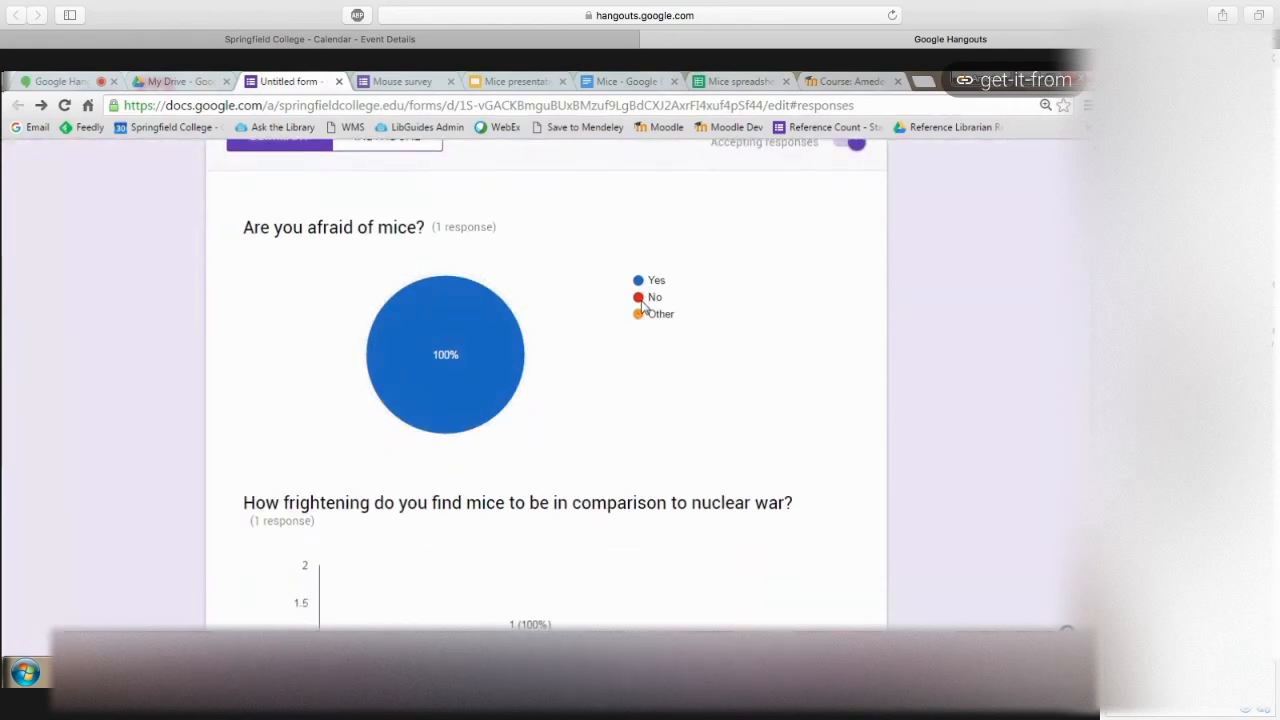
pyautogui.scroll(3, 591, 463)
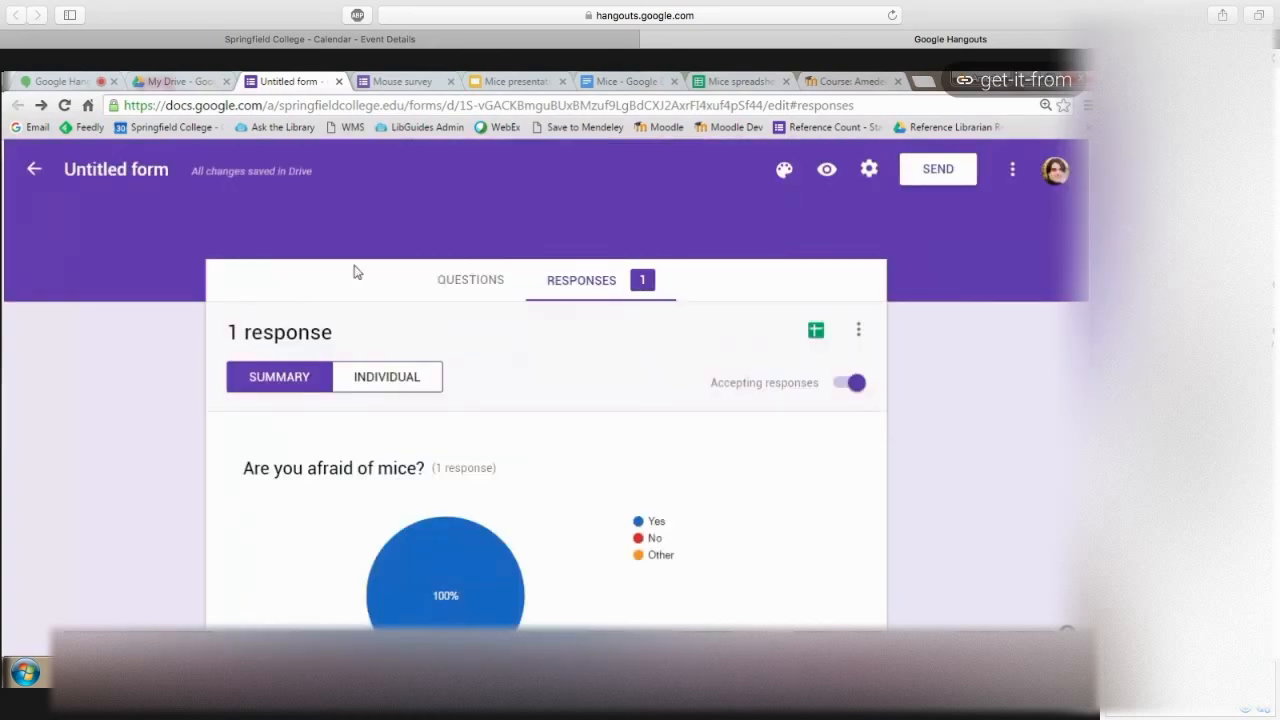
# Start another response to the Mouse survey and answer No to being afraid of mice.
pyautogui.click(476, 279)
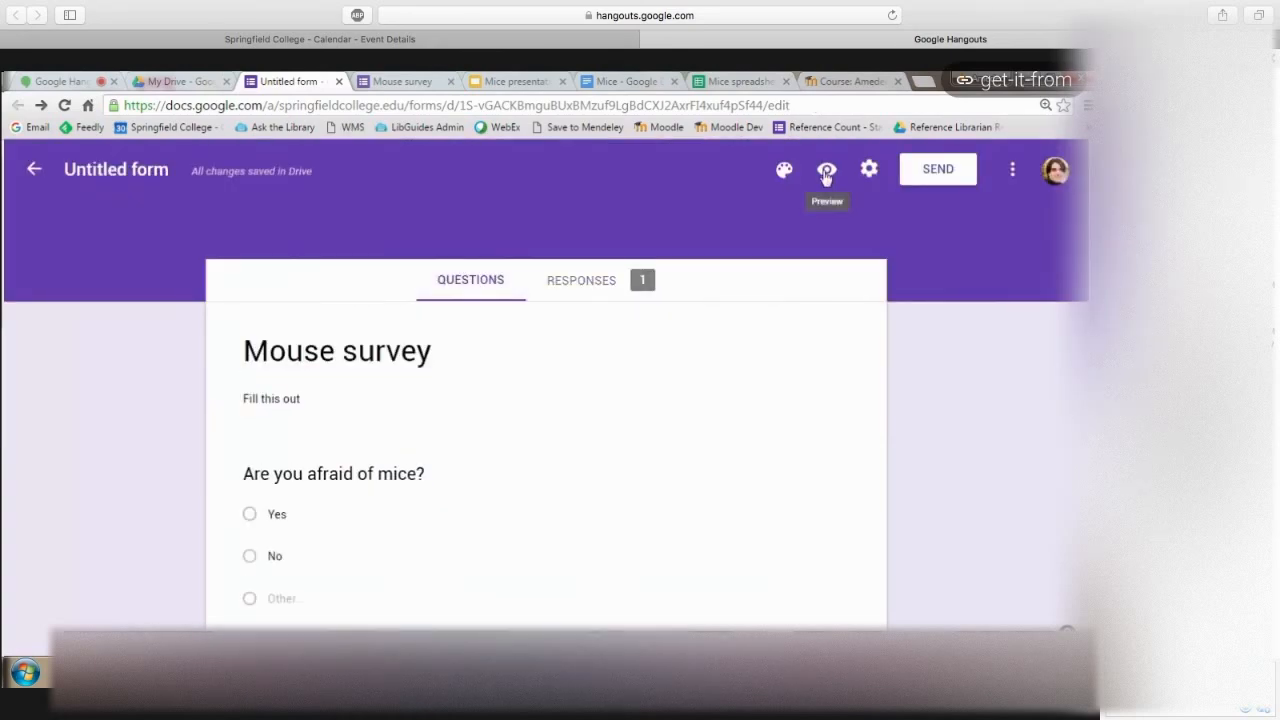
pyautogui.click(370, 81)
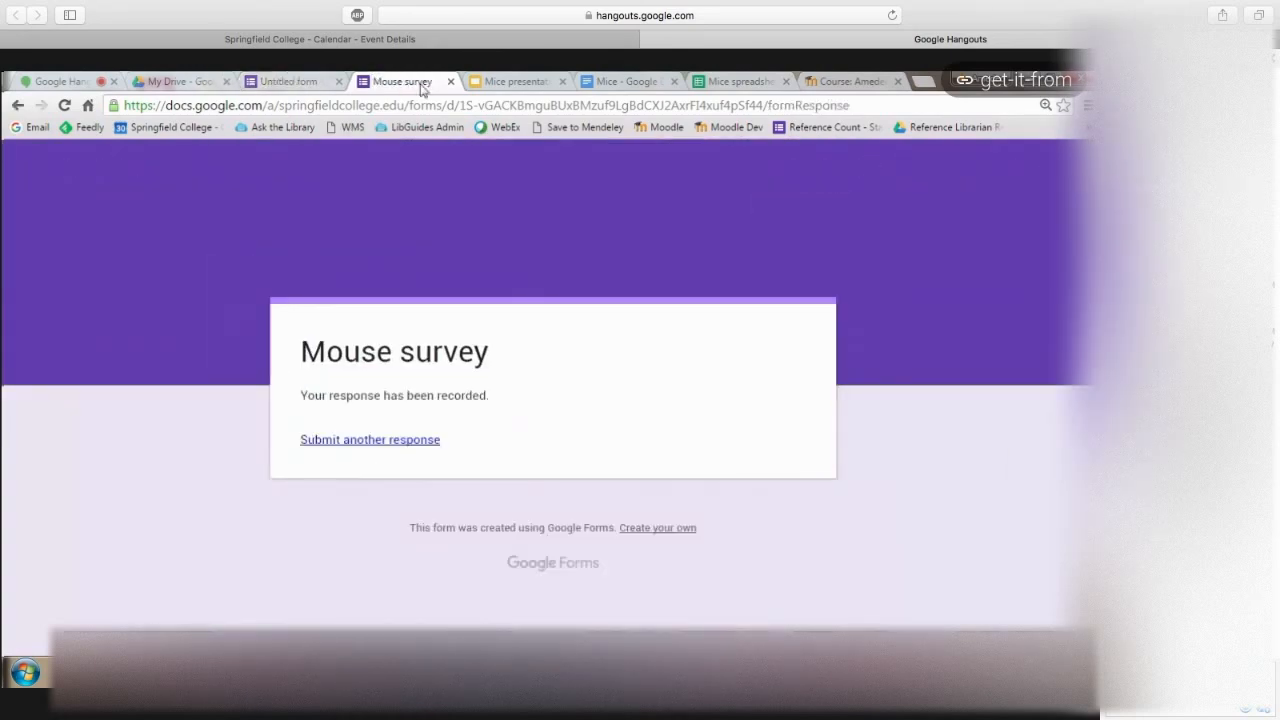
pyautogui.click(398, 448)
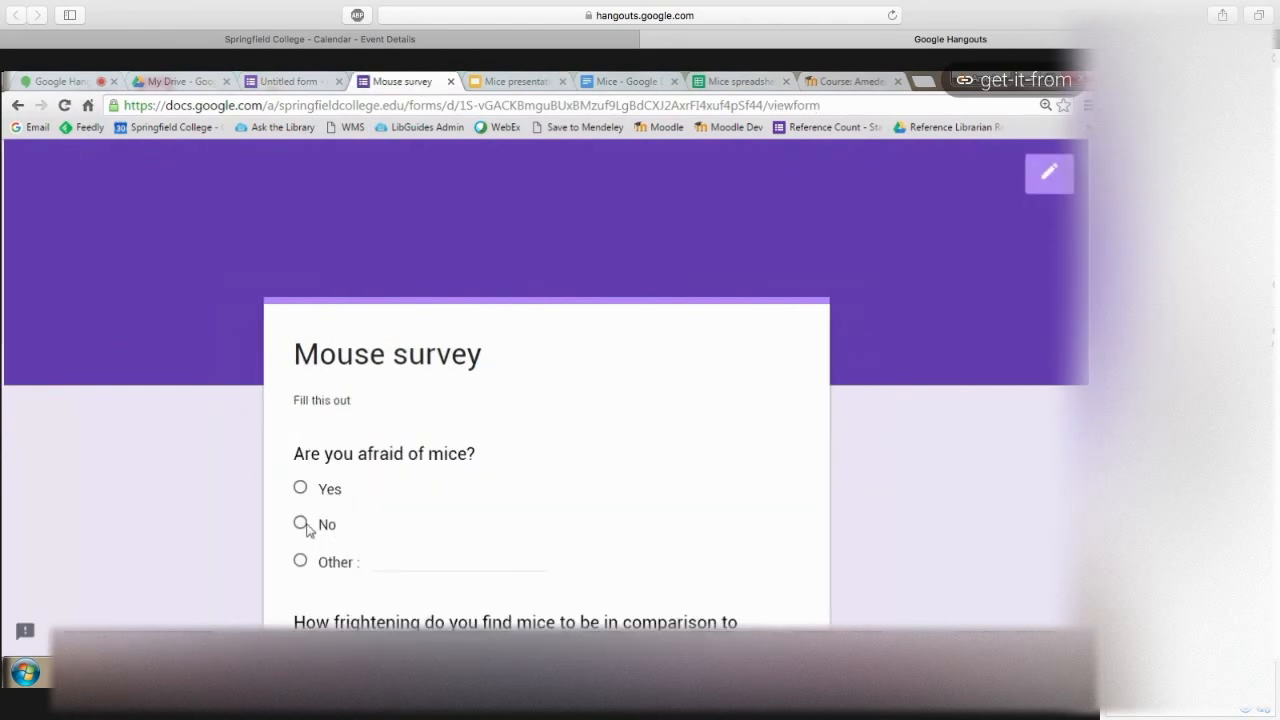
pyautogui.click(300, 523)
# Complete the second response with frightening rating 2, training date June 20, 2016 and video reaction "Fine.", and submit it.
pyautogui.scroll(-5, 408, 513)
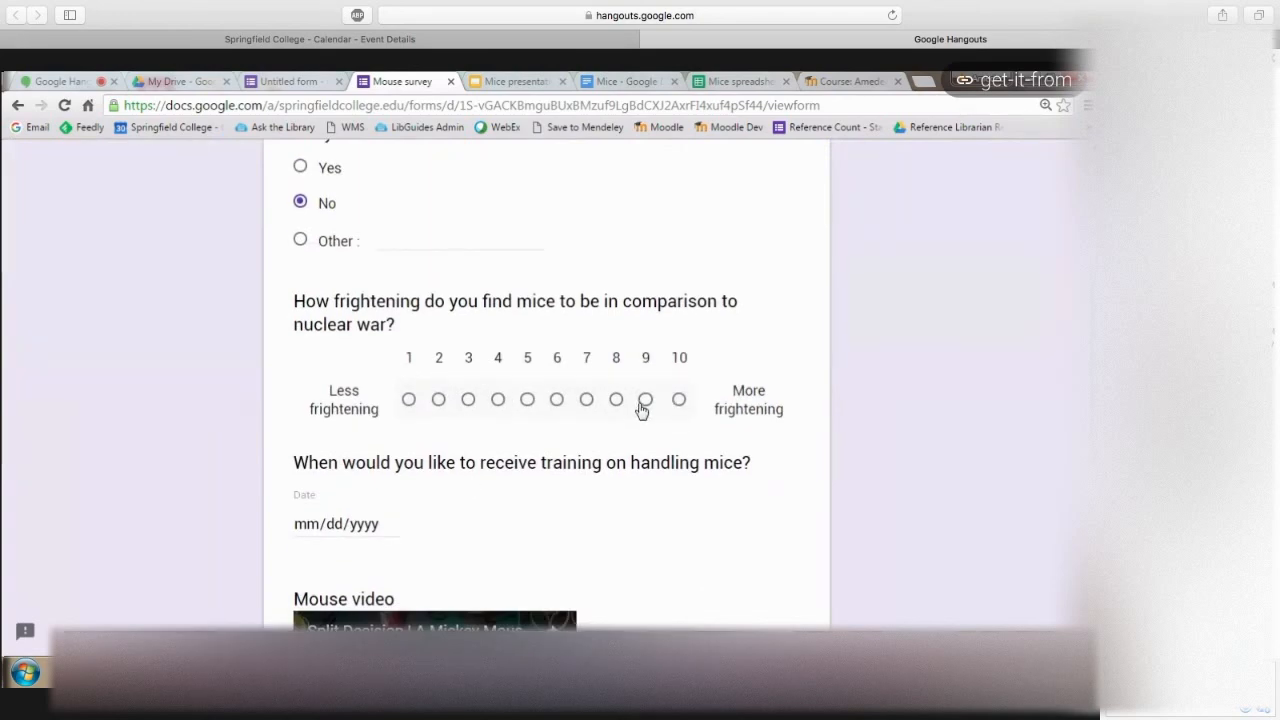
pyautogui.scroll(-8, 426, 406)
pyautogui.click(434, 368)
pyautogui.write('Fine.')
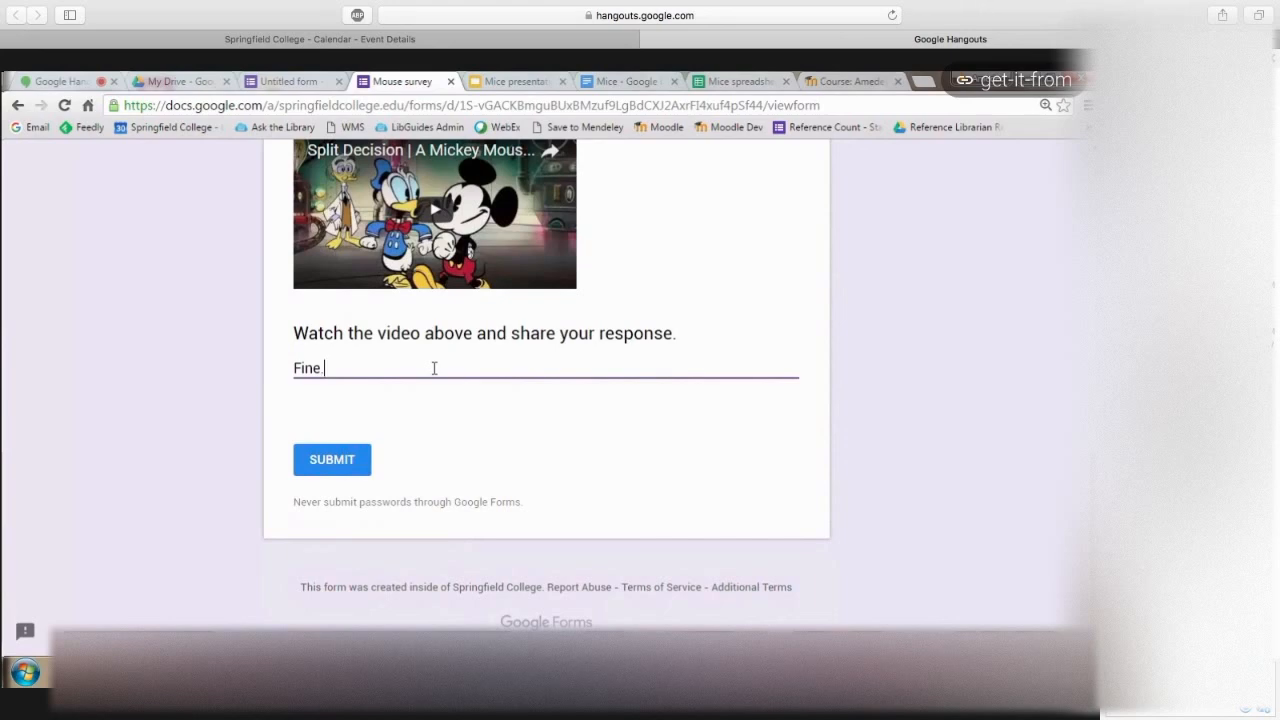
pyautogui.click(337, 468)
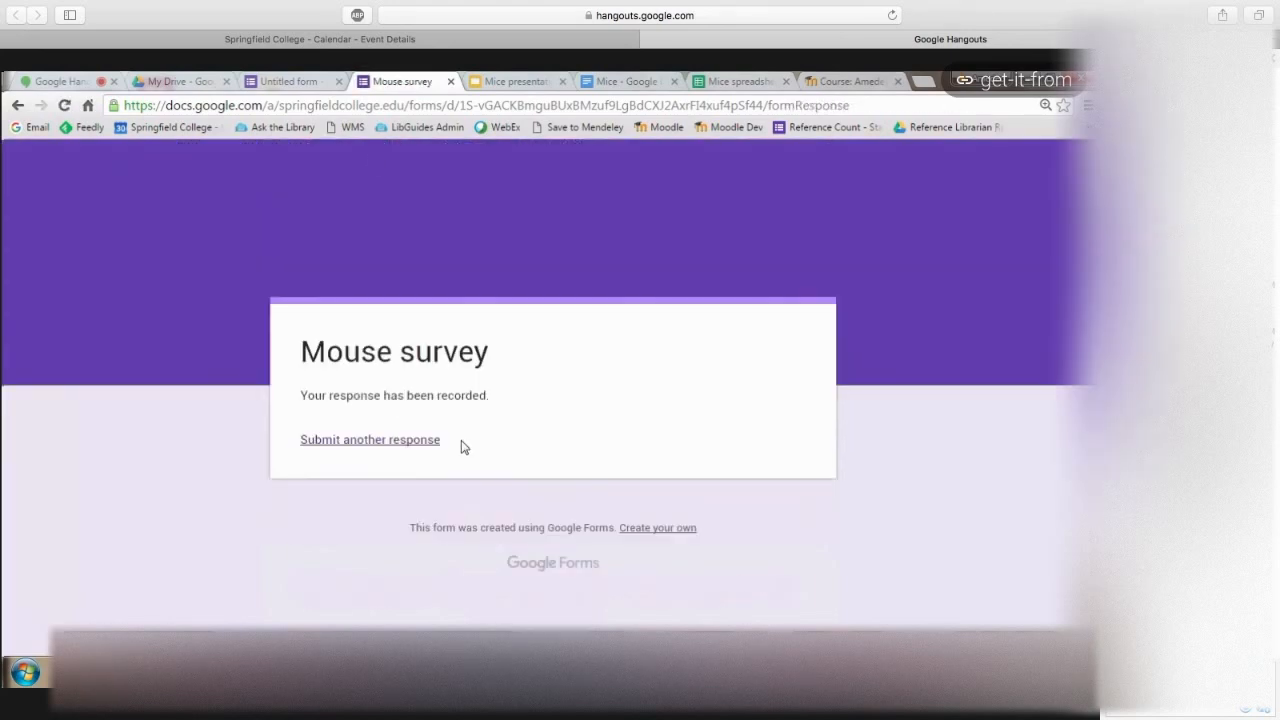
# Go back to the form editor and review the updated response summary for every survey question.
pyautogui.click(288, 81)
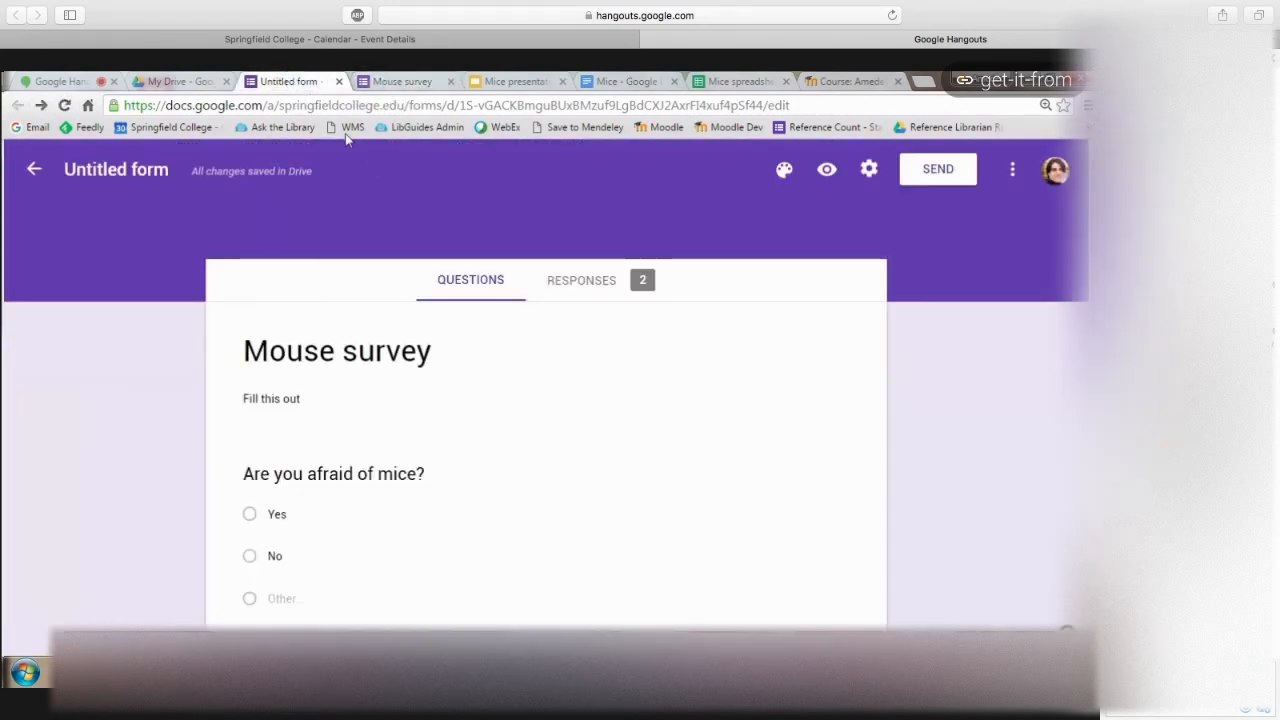
pyautogui.click(581, 280)
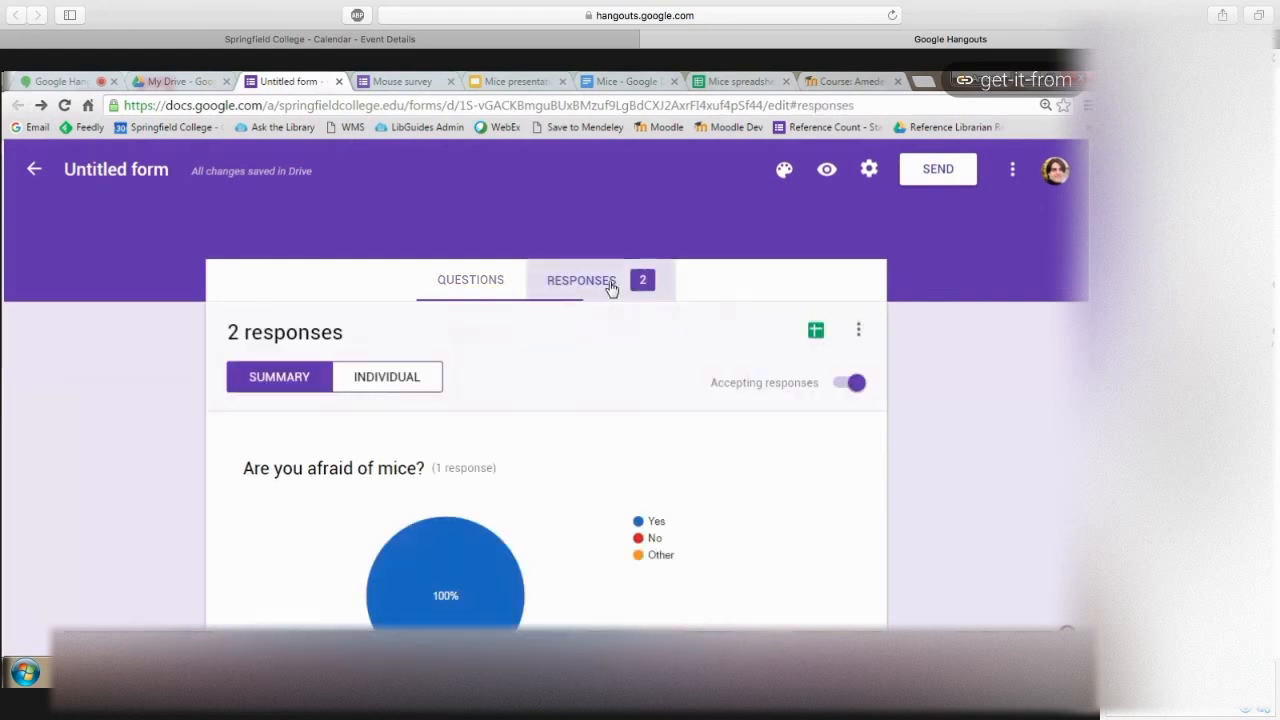
pyautogui.scroll(-3, 600, 389)
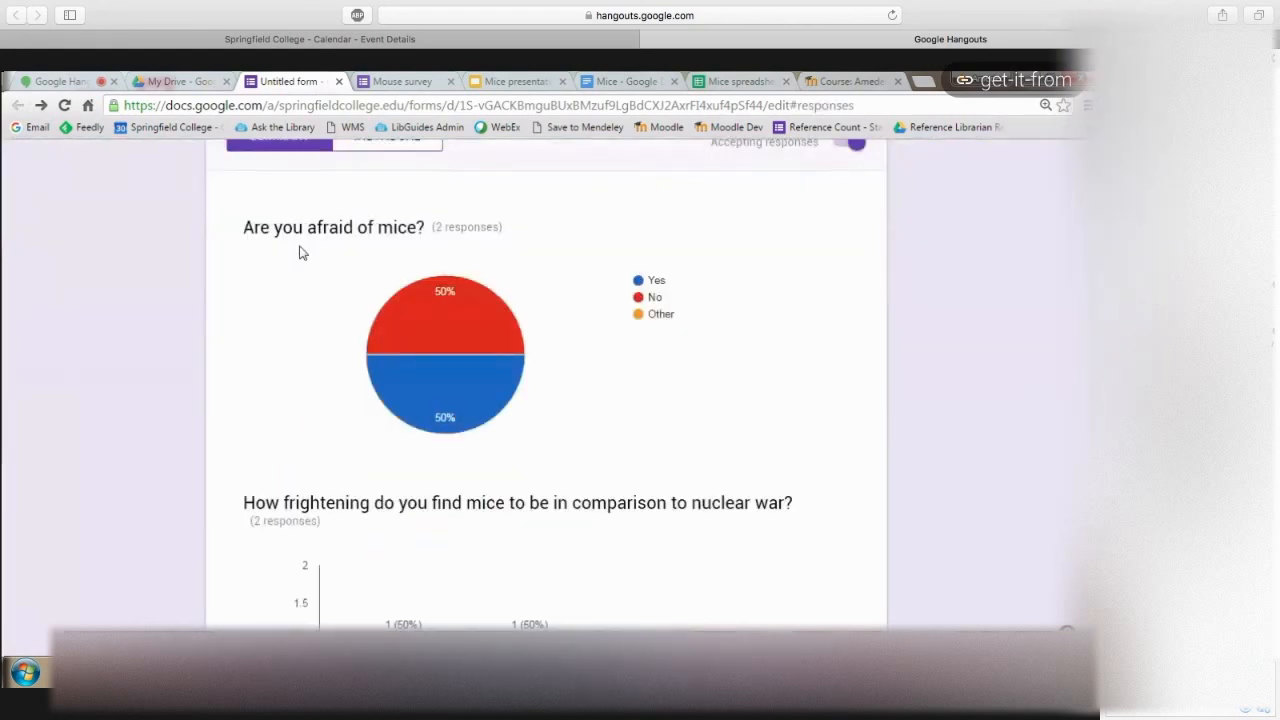
pyautogui.scroll(-3, 771, 403)
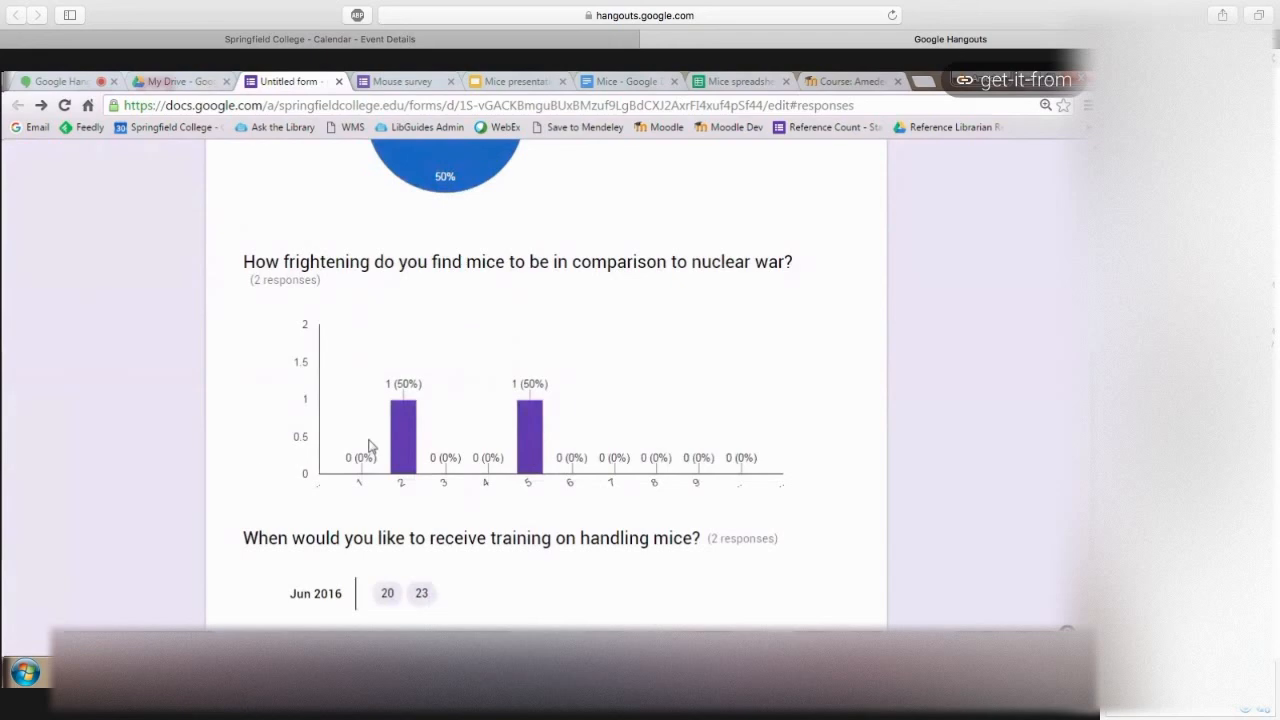
pyautogui.scroll(-3, 726, 480)
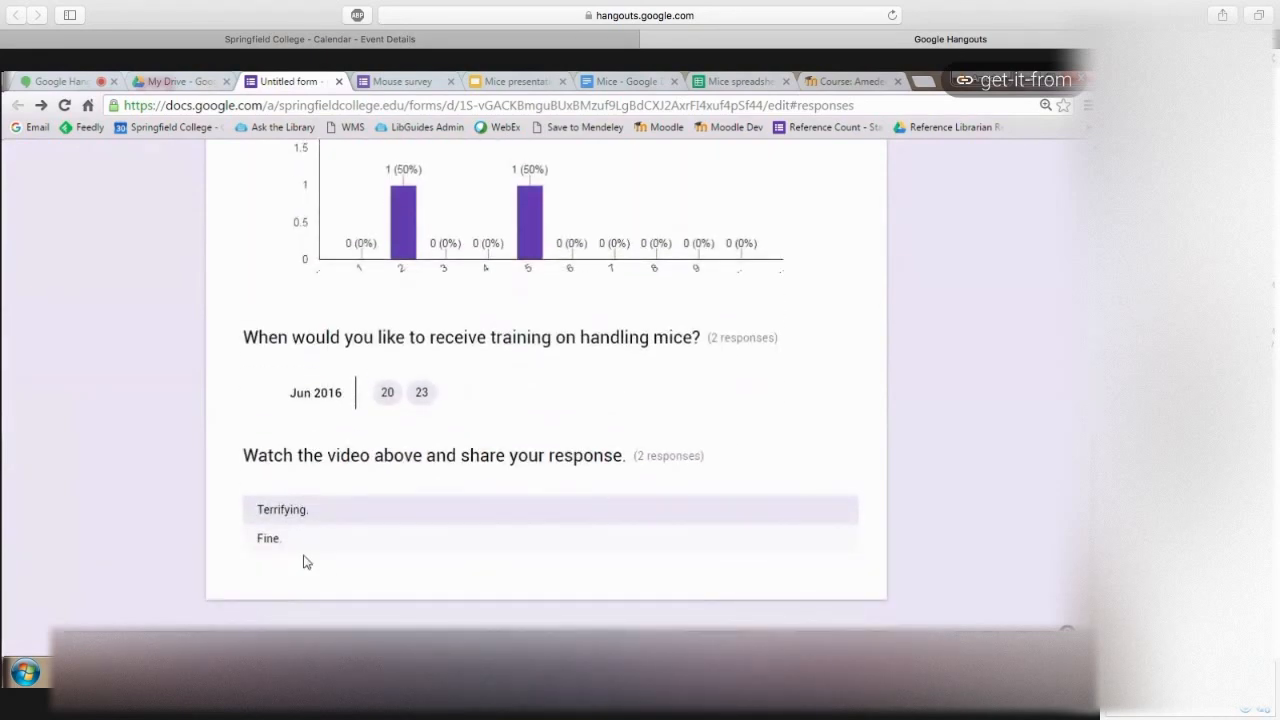
pyautogui.scroll(20, 266, 487)
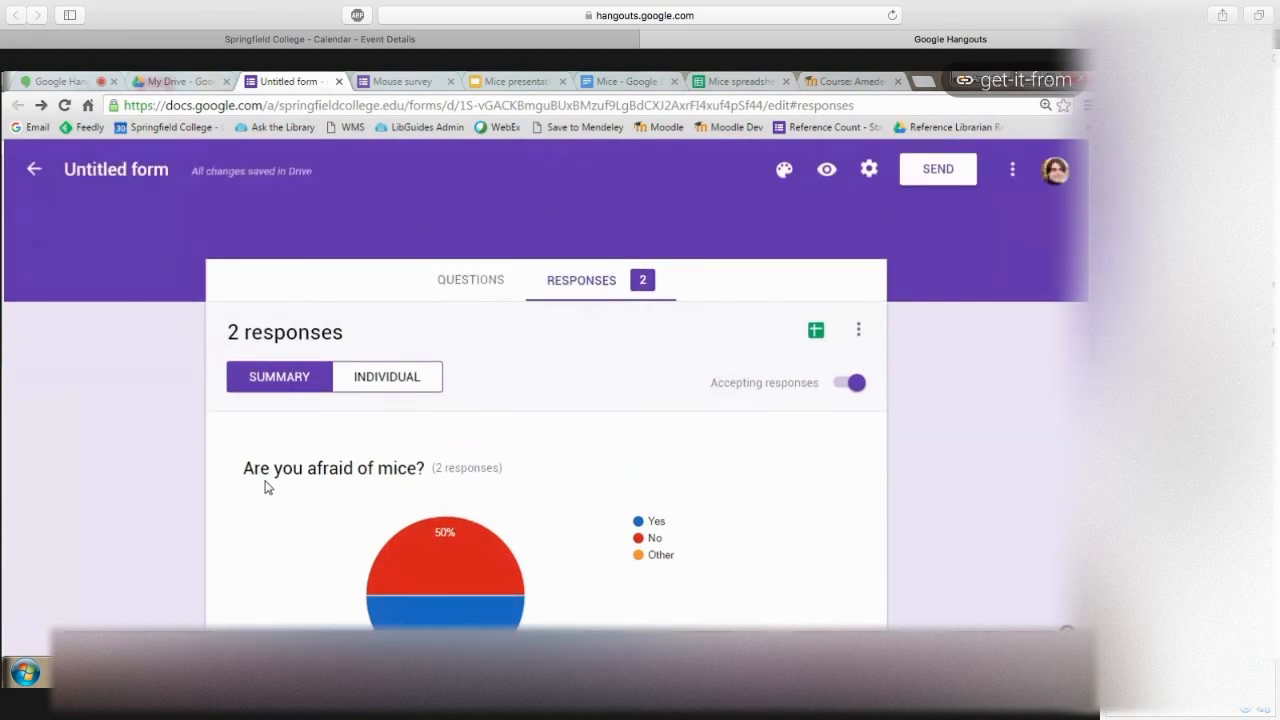
pyautogui.scroll(-3, 266, 487)
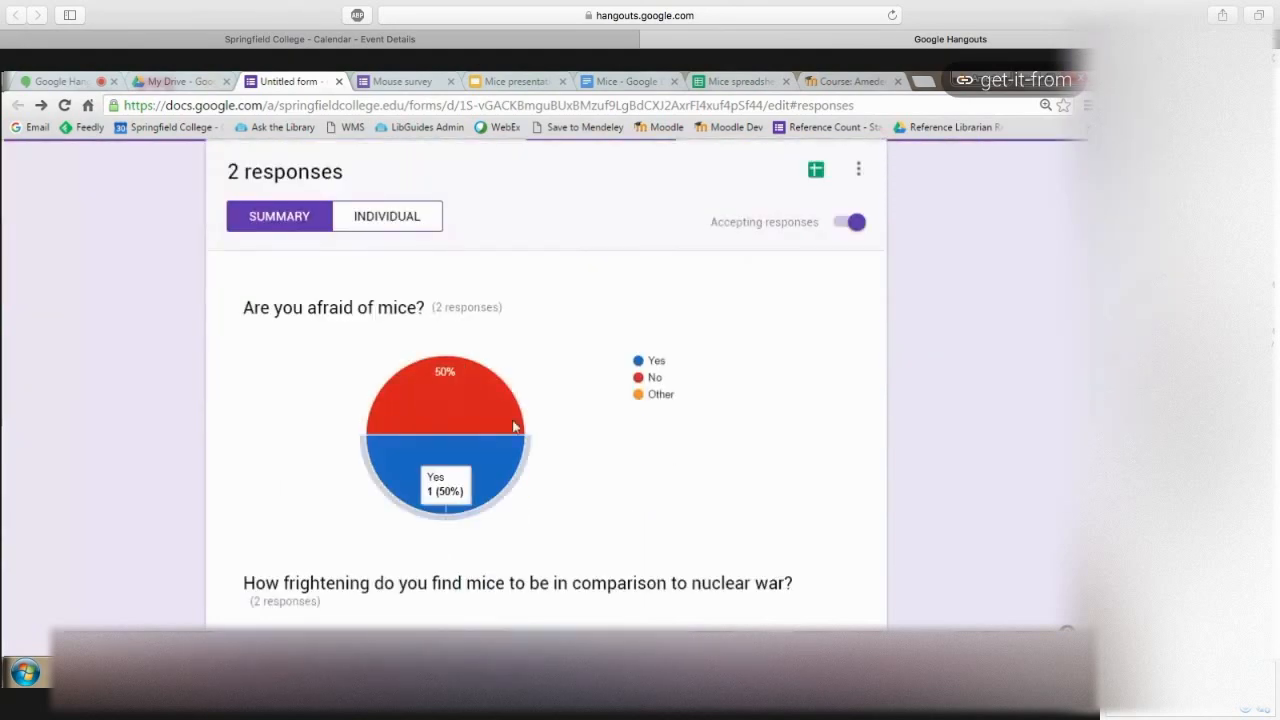
pyautogui.scroll(3, 639, 455)
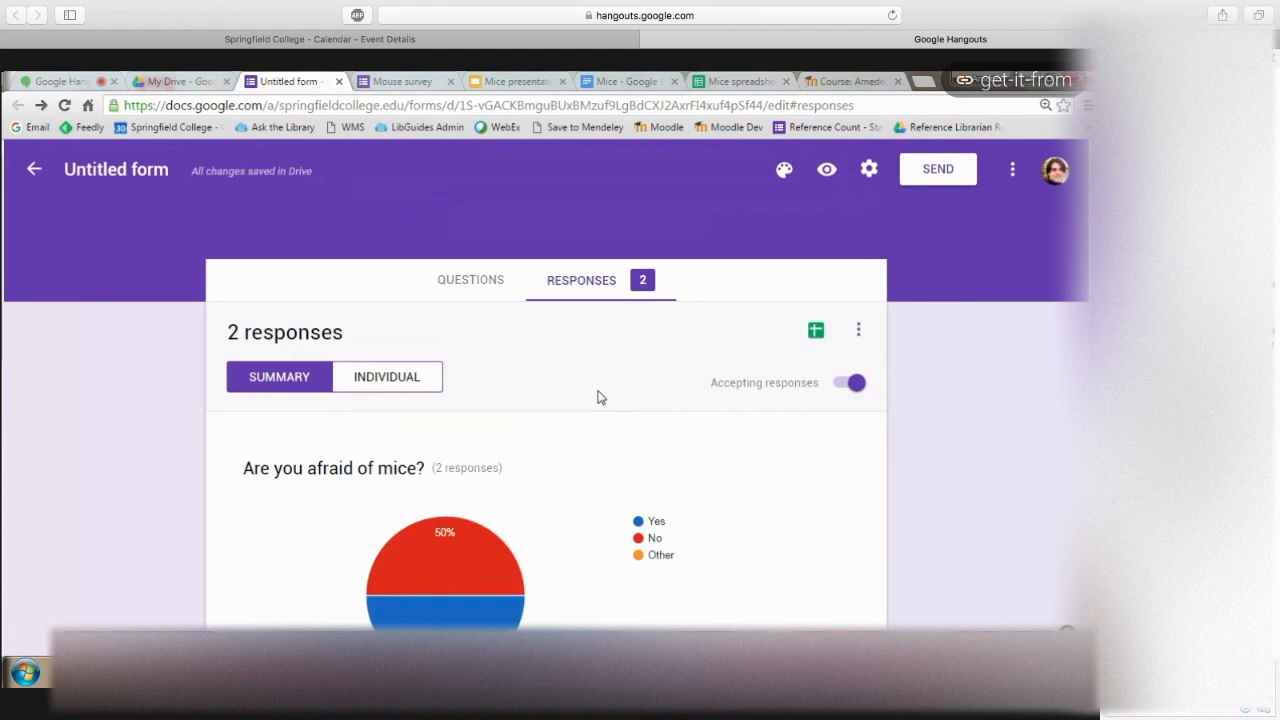
# Create a new spreadsheet named "Mice survey (Responses)" as the destination for the form's responses.
pyautogui.click(816, 333)
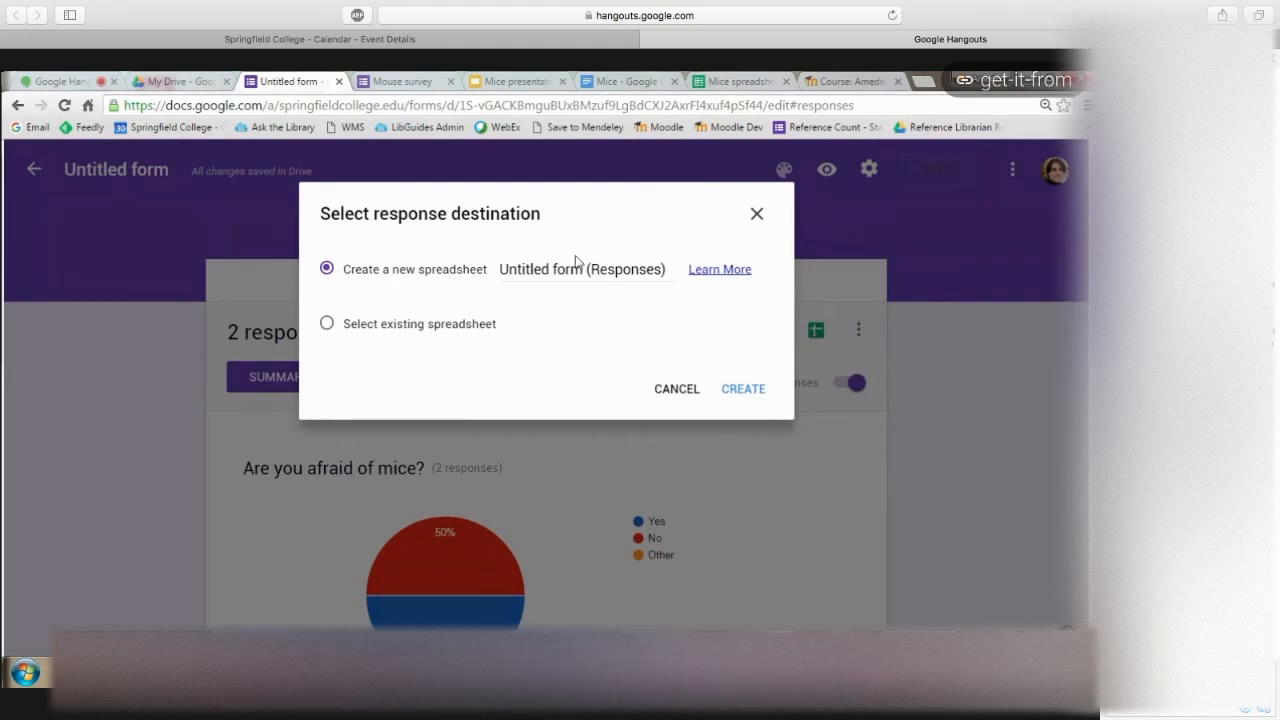
pyautogui.click(598, 270)
pyautogui.moveTo(583, 269); pyautogui.dragTo(498, 271)
pyautogui.write('Mice survey')
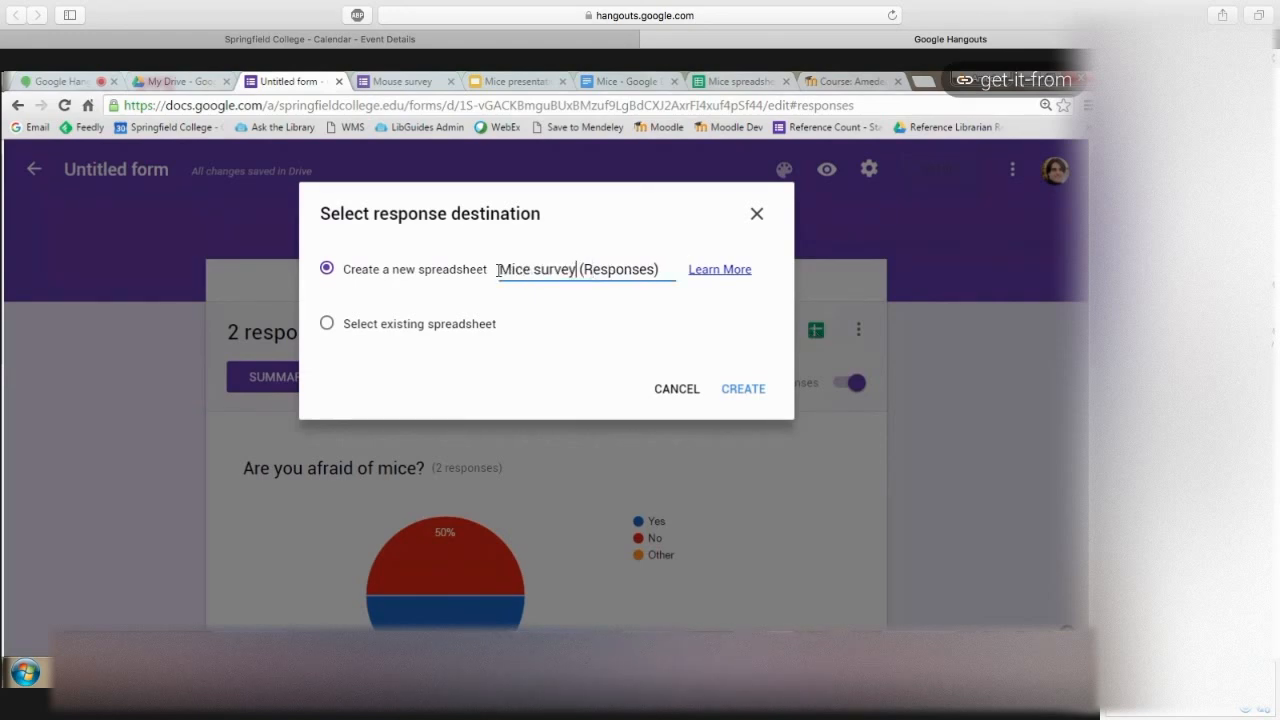
pyautogui.click(729, 393)
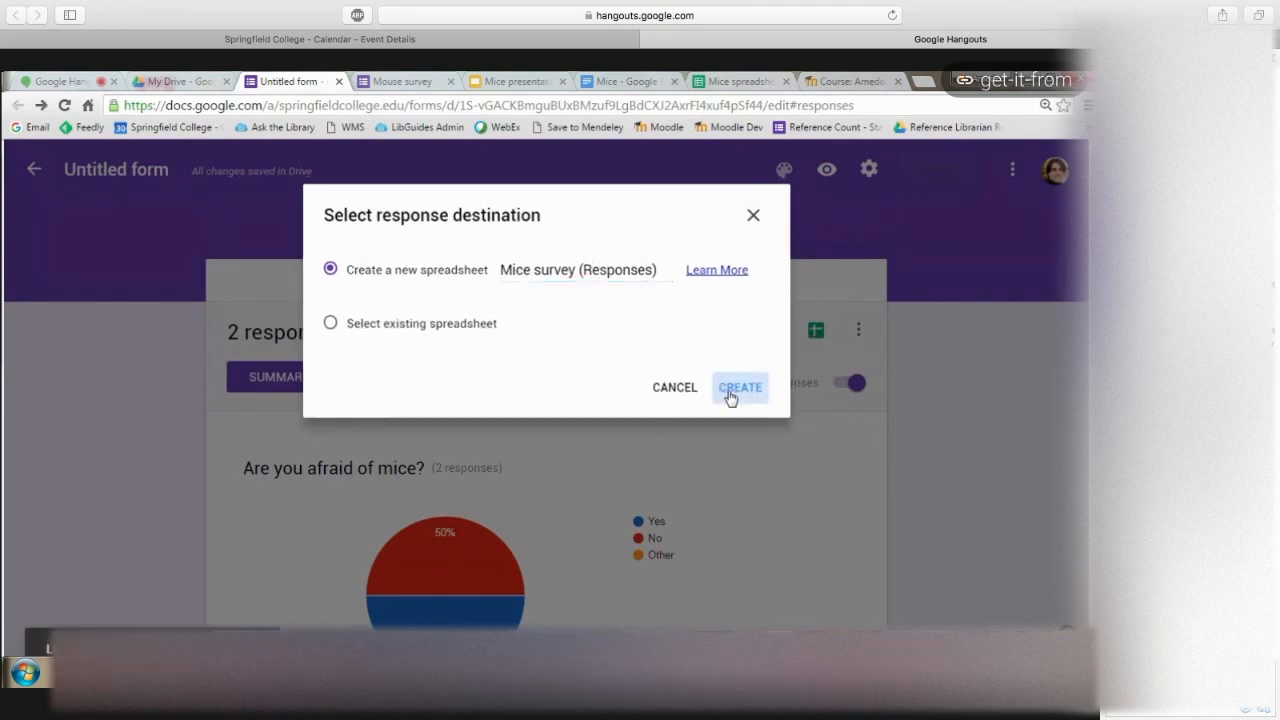